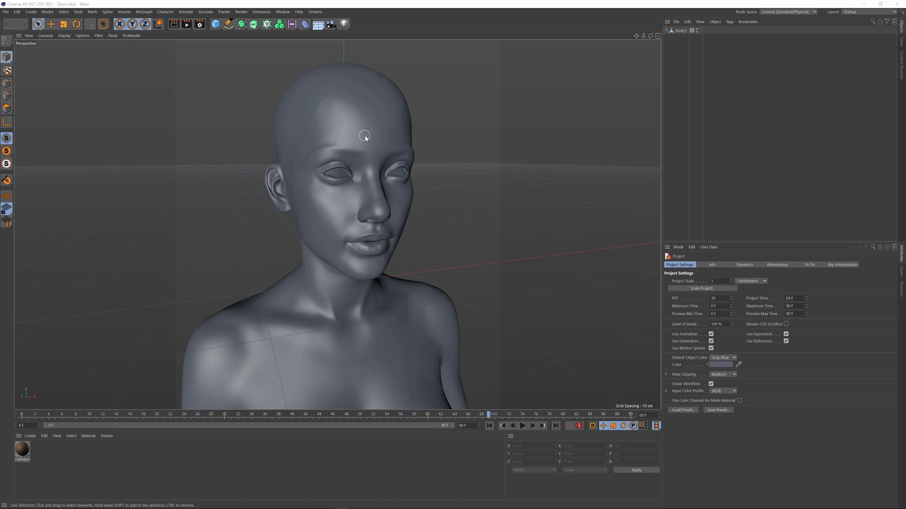
Select the body mesh and add Ornatrix hair to it using the FurBall preset
left_click(371, 175)
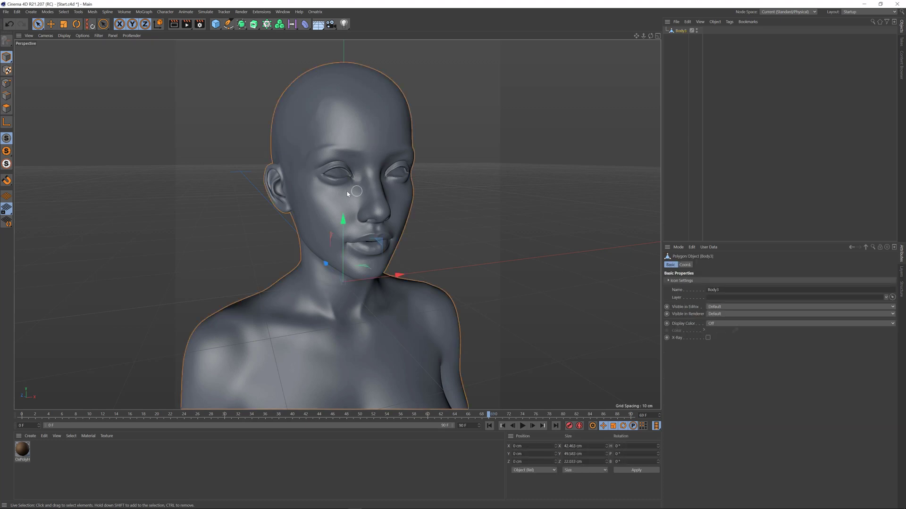
mouse_move(347, 191)
left_mouse_down("alt")
mouse_move(384, 204)
mouse_move(346, 192)
left_mouse_up("alt")
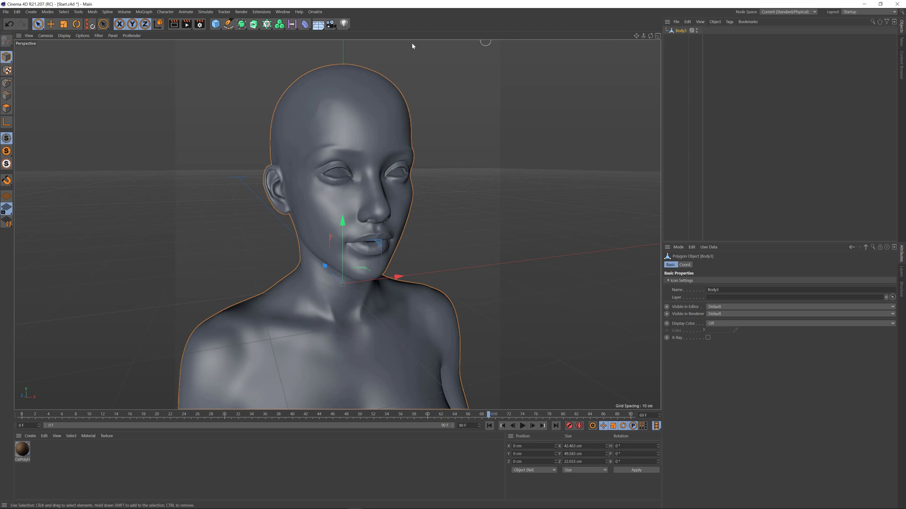
left_click(317, 12)
left_click(323, 23)
double_click(384, 230)
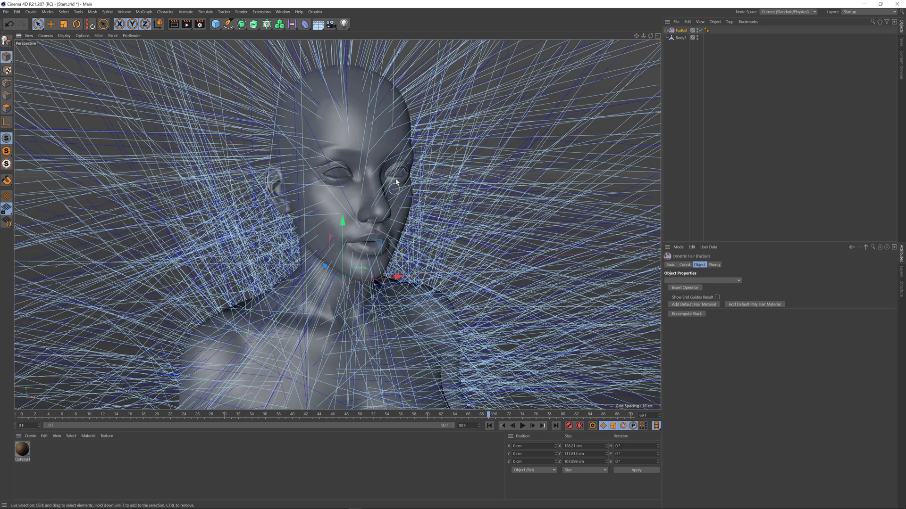
Expand the FurBall operator stack and set the Hair From Guides render count to 1
left_click(666, 30)
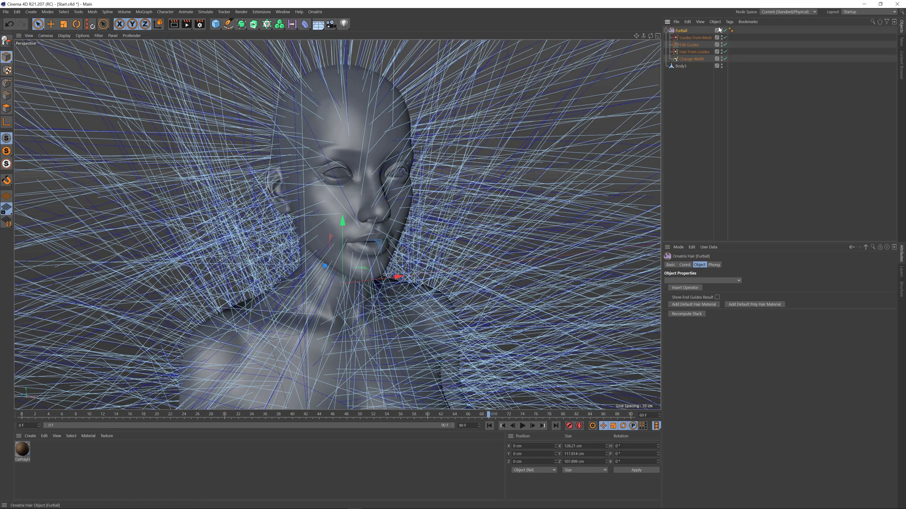
left_click(697, 52)
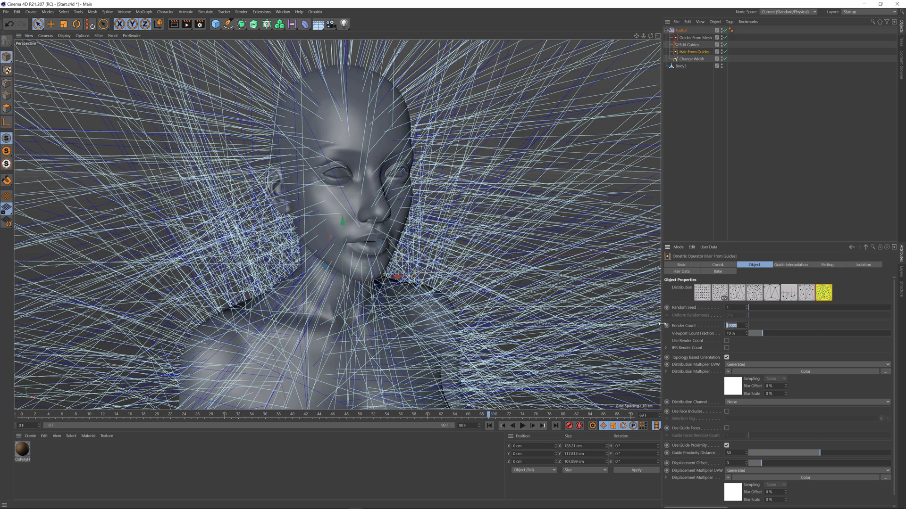
left_click(734, 336)
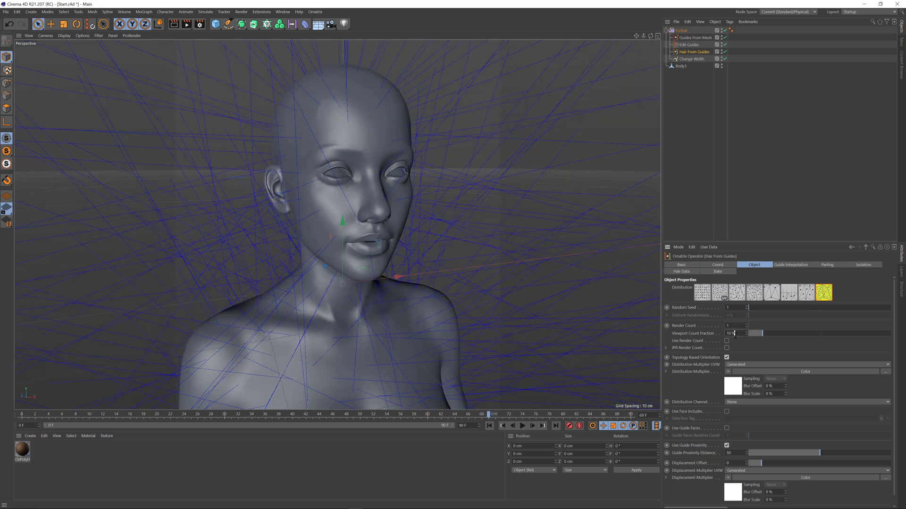
Set the guide count of the Guides From Mesh operator to 0
left_click(690, 45)
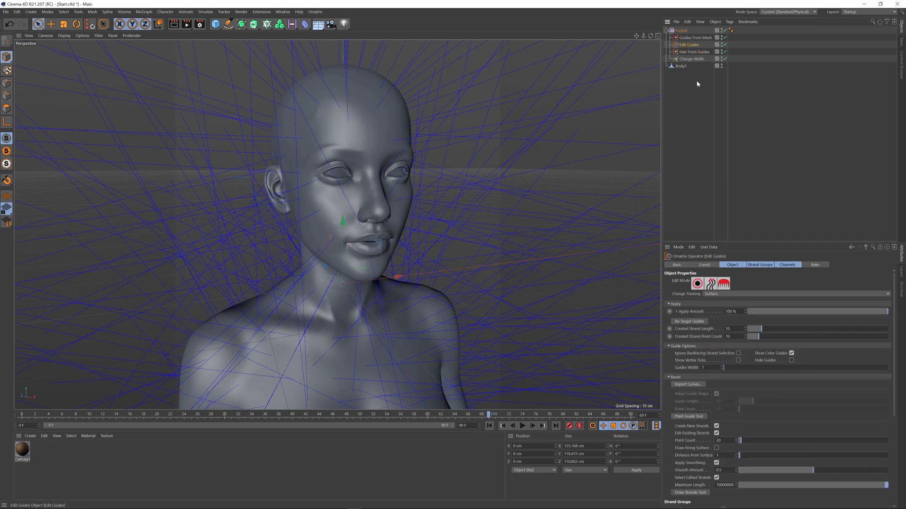
left_click(697, 38)
left_click(734, 311)
type("0")
key("Return")
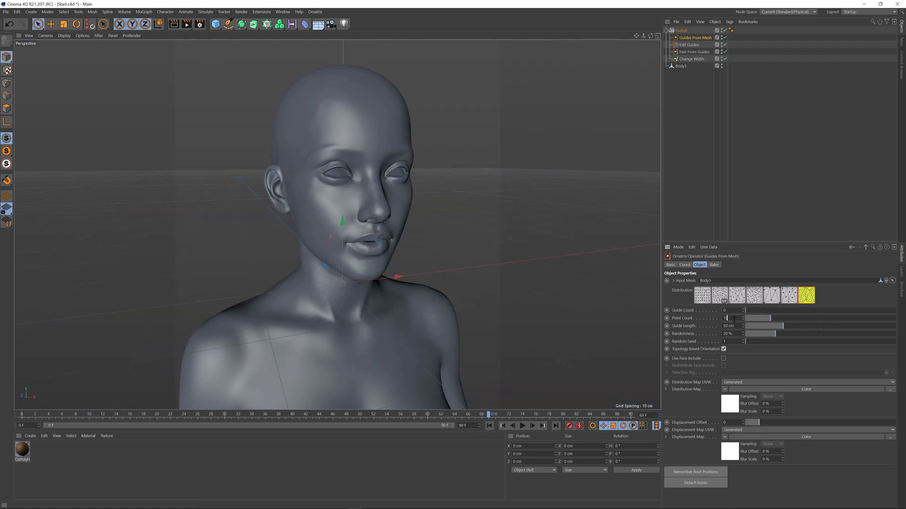
Move the Edit Guides operator below Hair From Guides and activate its brush edit mode with the Create brush
left_click(695, 46)
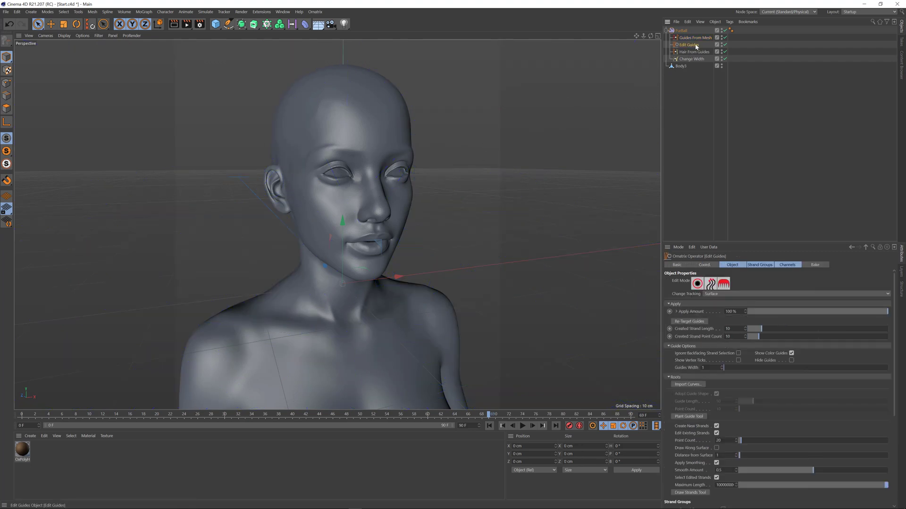
left_click_drag(695, 55, 696, 56)
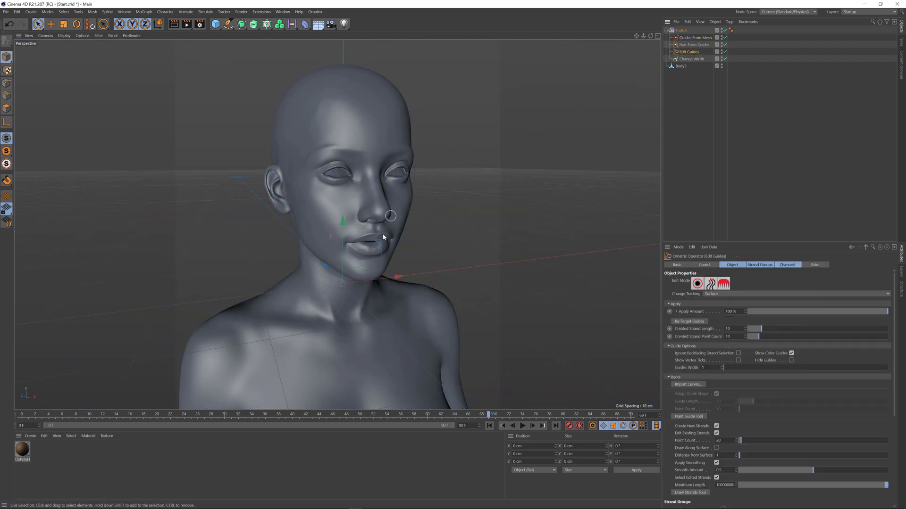
left_click_drag(388, 209, 408, 220, "alt")
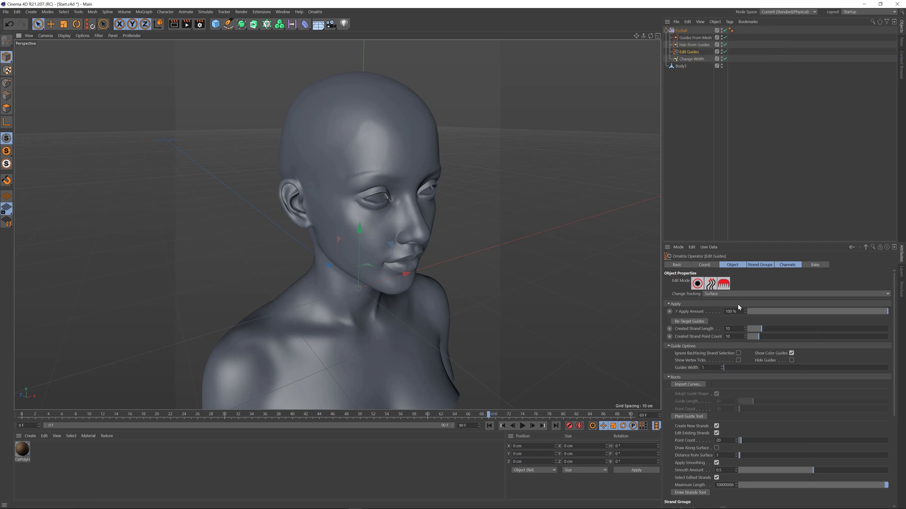
left_click(724, 284)
scroll(729, 334, "down", 3)
scroll(892, 330, "down", 10)
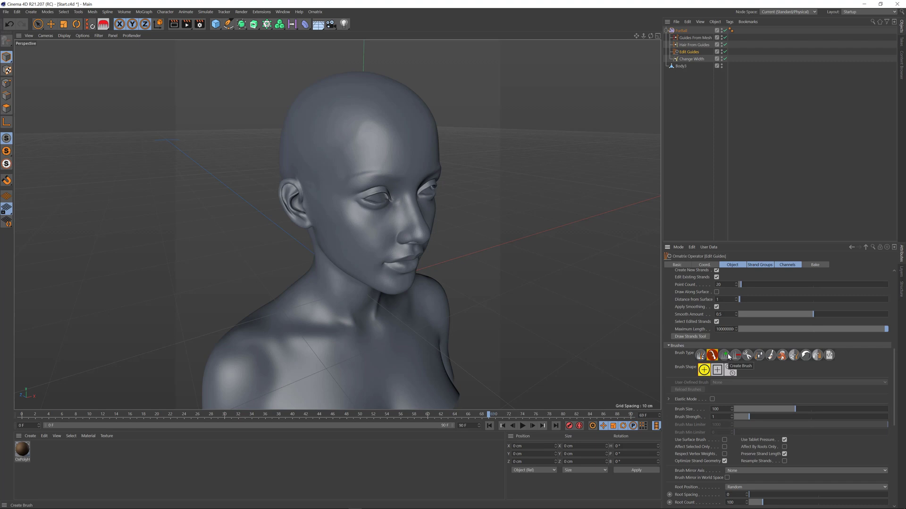
left_click(728, 356)
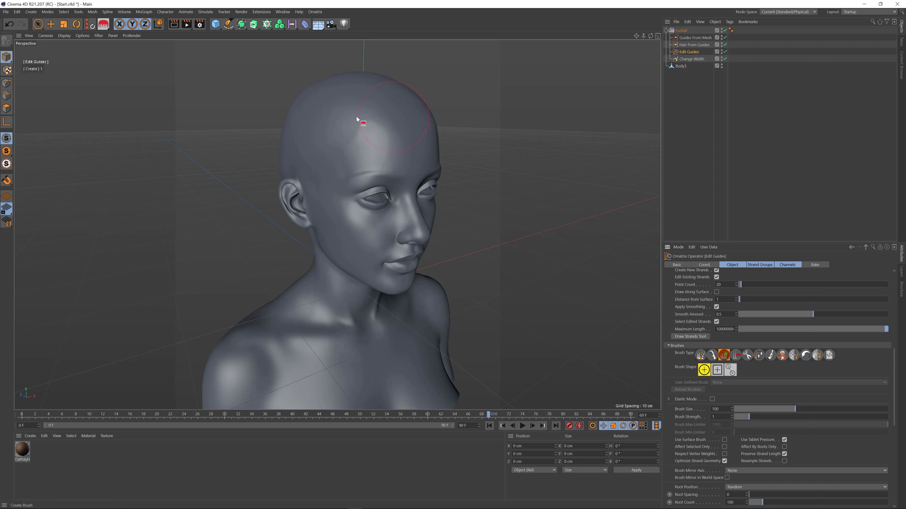
Try planting strands on the upper forehead with the Create brush, and undo the stroke
left_click_drag(359, 134, 363, 139)
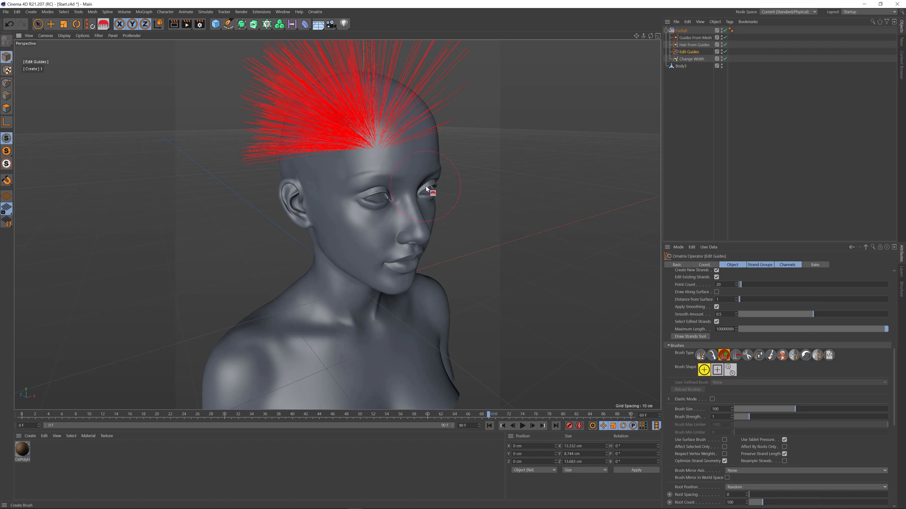
key("ctrl+z")
Add a Mesh From Strands operator after Change Width in the FurBall stack
left_click(693, 59)
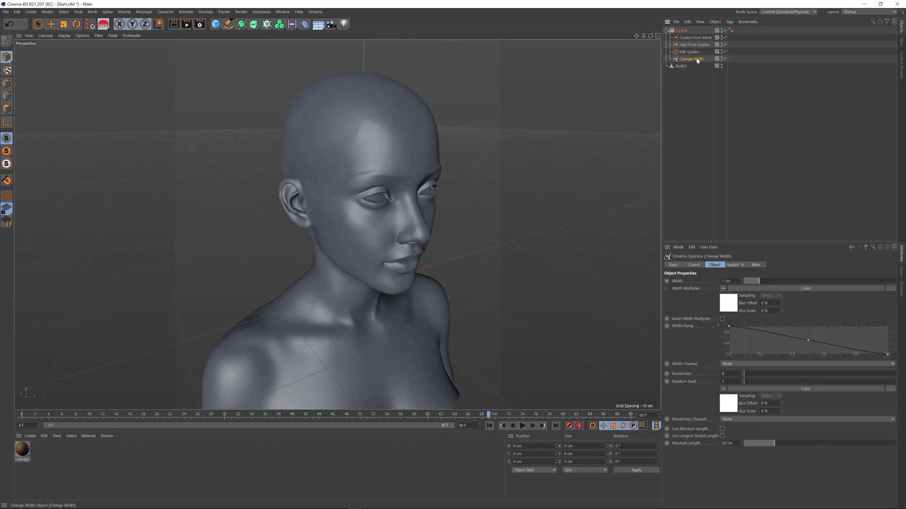
left_click(315, 12)
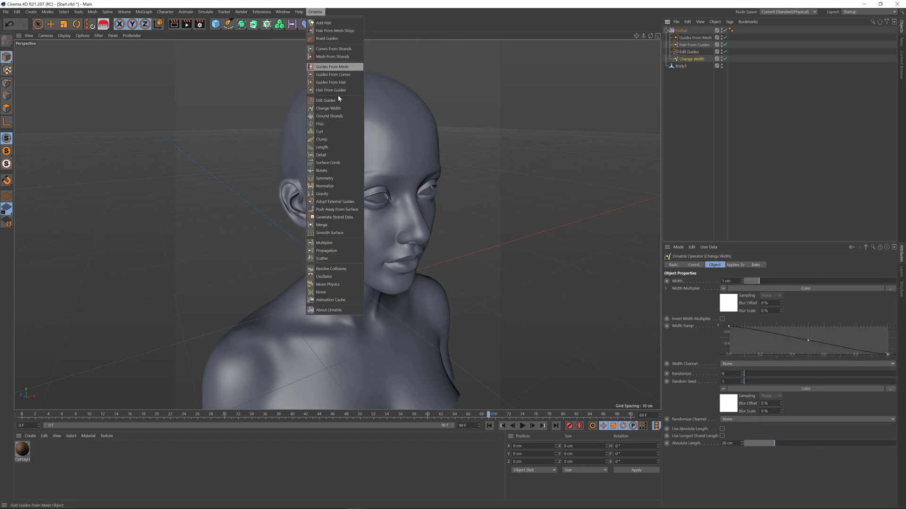
left_click(343, 58)
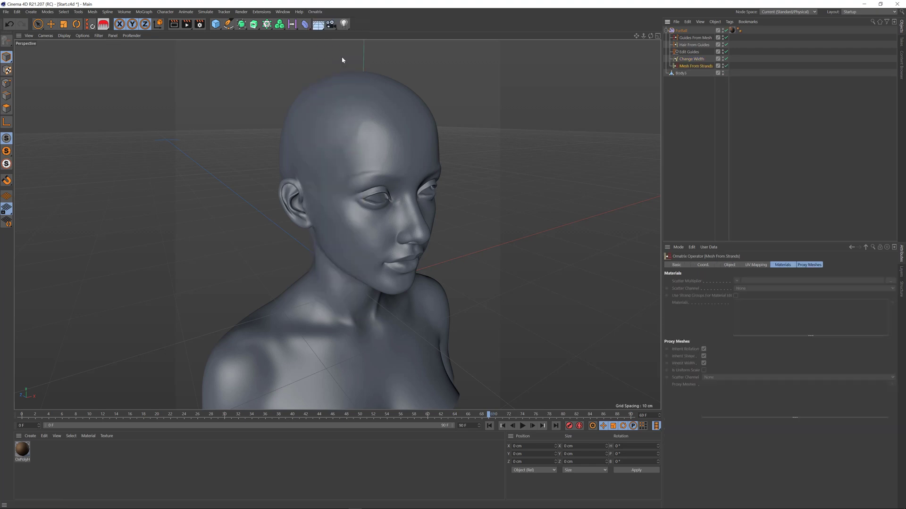
Brush strands onto the top of the head with the Edit Guides Create brush and set the Change Width width to 0.24 cm
left_click(696, 60)
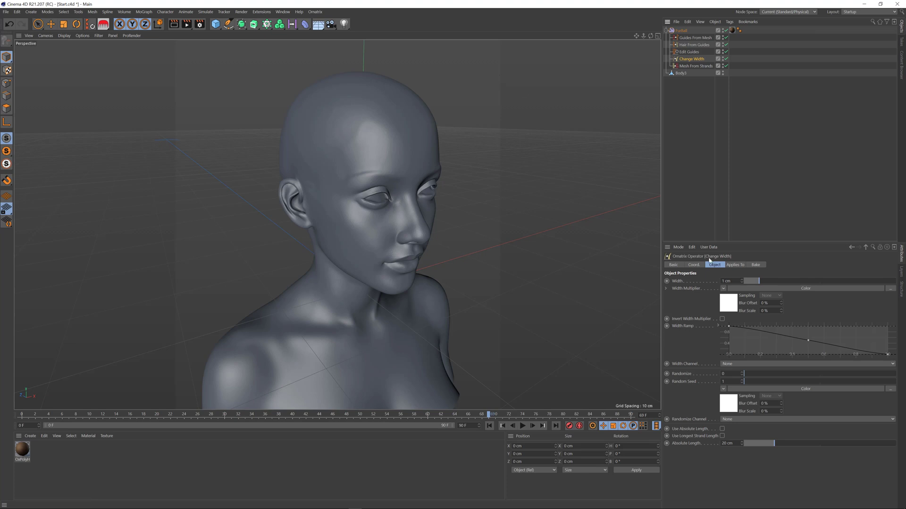
left_click(689, 52)
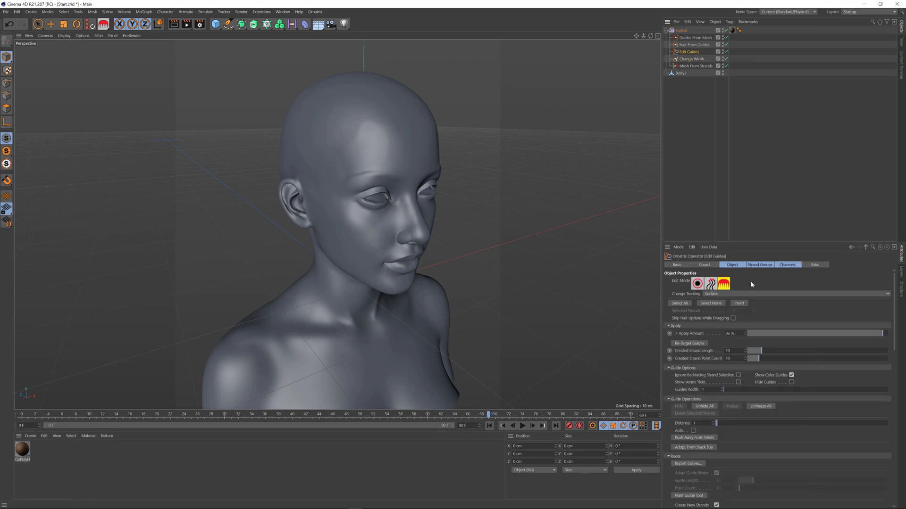
scroll(724, 293, "down", 8)
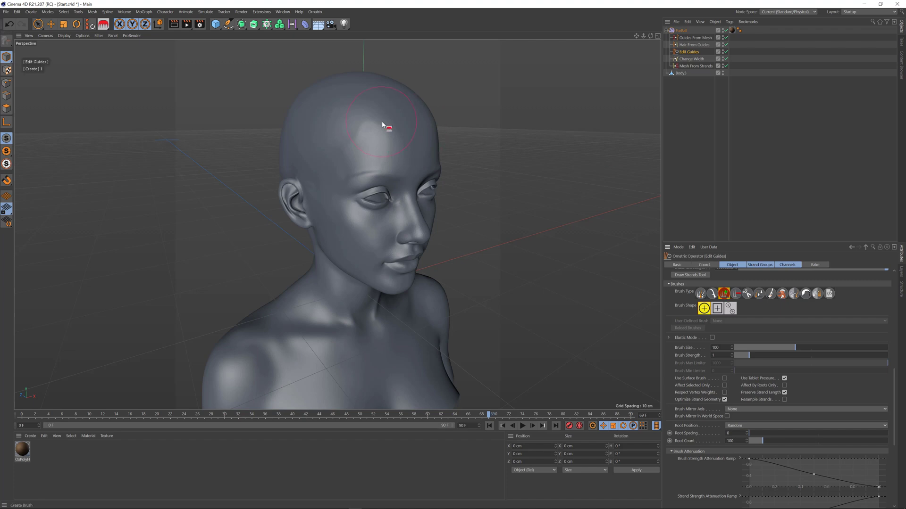
mouse_move(384, 125)
left_mouse_down()
mouse_move(344, 135)
mouse_move(378, 120)
mouse_move(337, 105)
mouse_move(340, 132)
left_mouse_up()
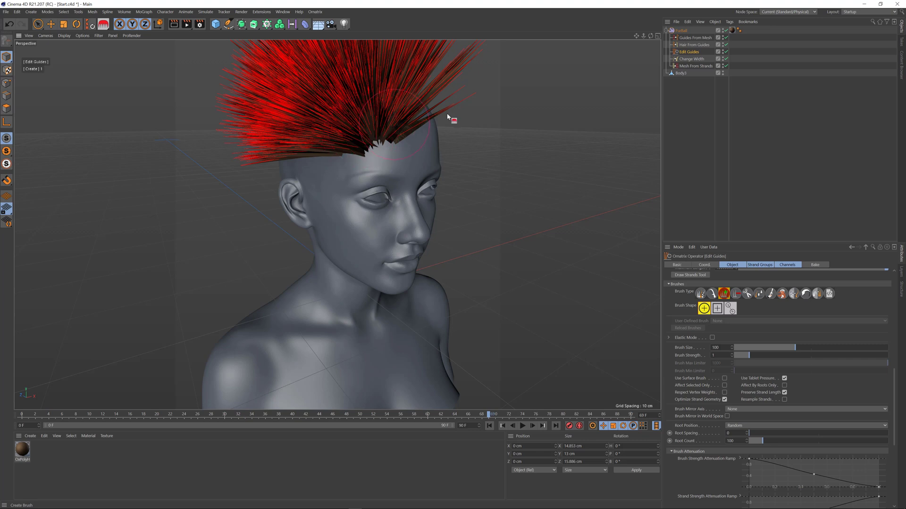
left_click(696, 59)
left_click_drag(758, 281, 748, 283)
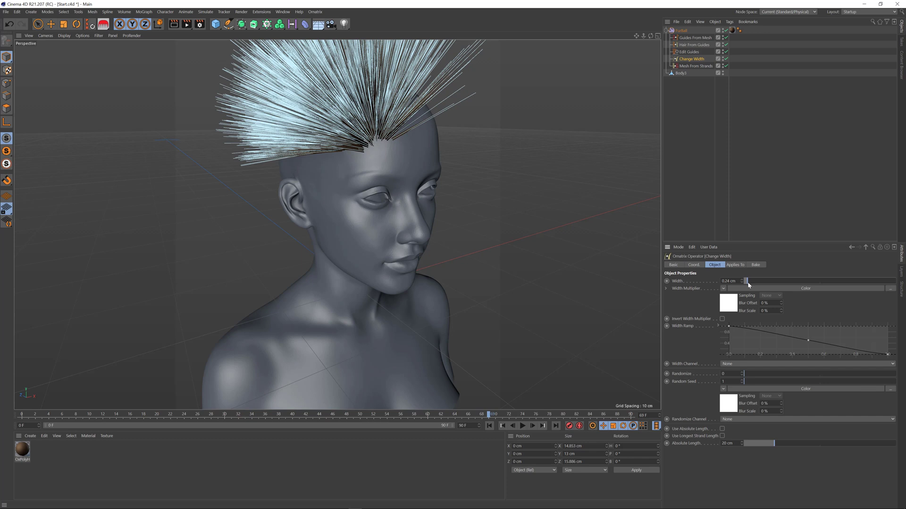
Undo the strand width change and the strands brushed onto the head
left_click(689, 52)
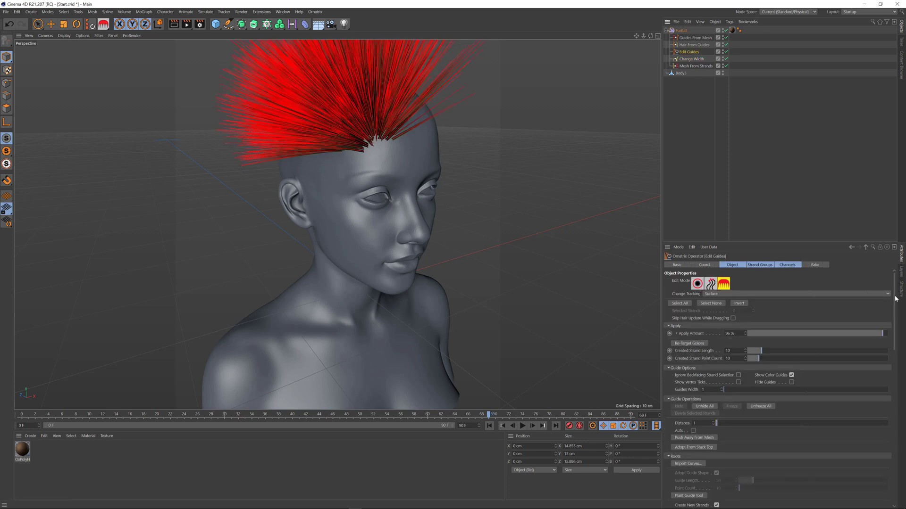
left_click_drag(895, 299, 901, 379)
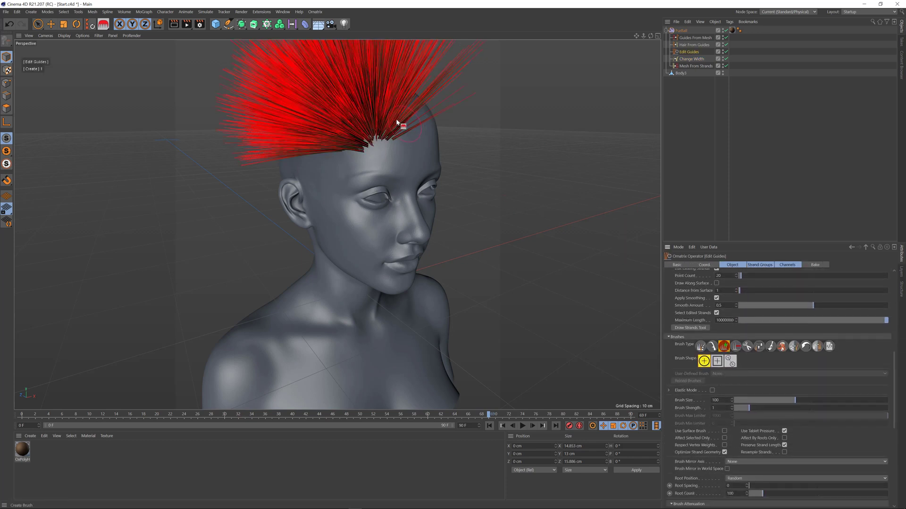
key("ctrl+z")
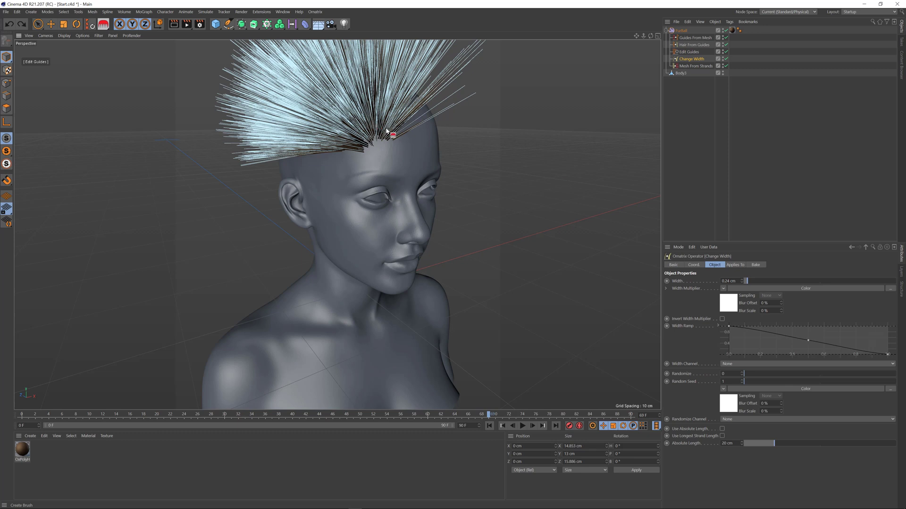
key("ctrl+z")
key("ctrl+z")
key("ctrl+z")
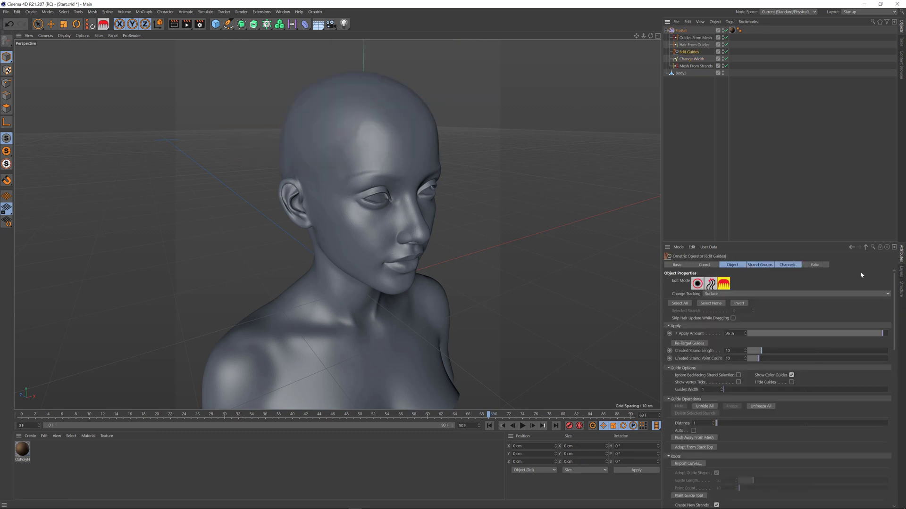
Try planting strands on the head with the Create brush at root spacings of 2.2 and 0.4, undoing each stroke
left_click_drag(896, 300, 898, 395)
scroll(790, 396, "down", 2)
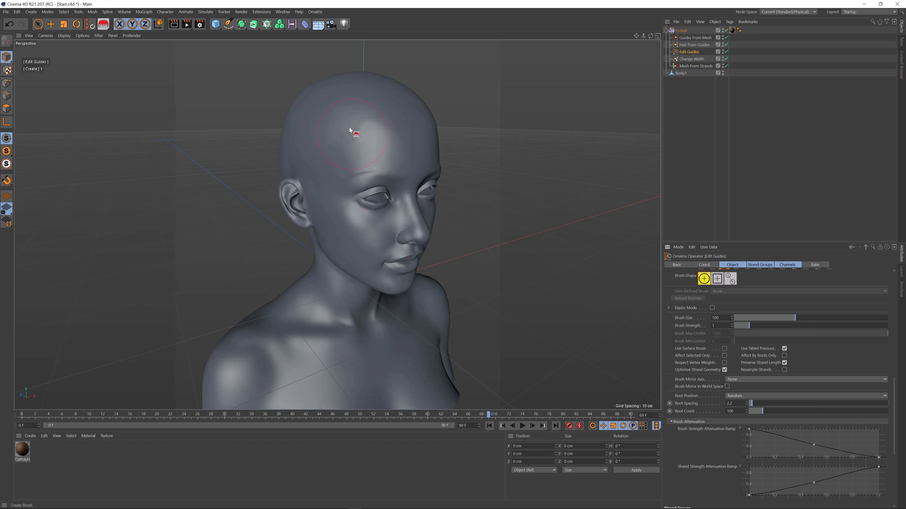
mouse_move(349, 127)
left_mouse_down()
mouse_move(333, 135)
mouse_move(362, 143)
mouse_move(325, 115)
mouse_move(388, 115)
mouse_move(361, 100)
left_mouse_up()
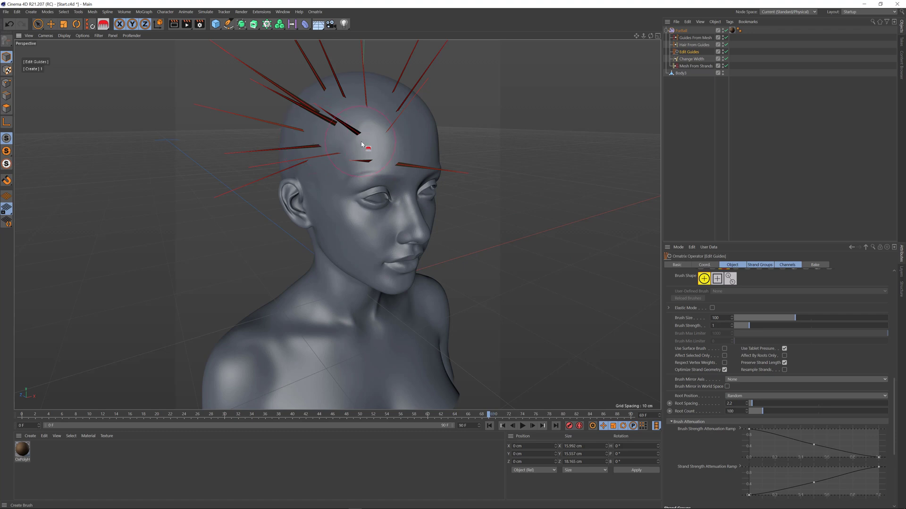
key("ctrl+z")
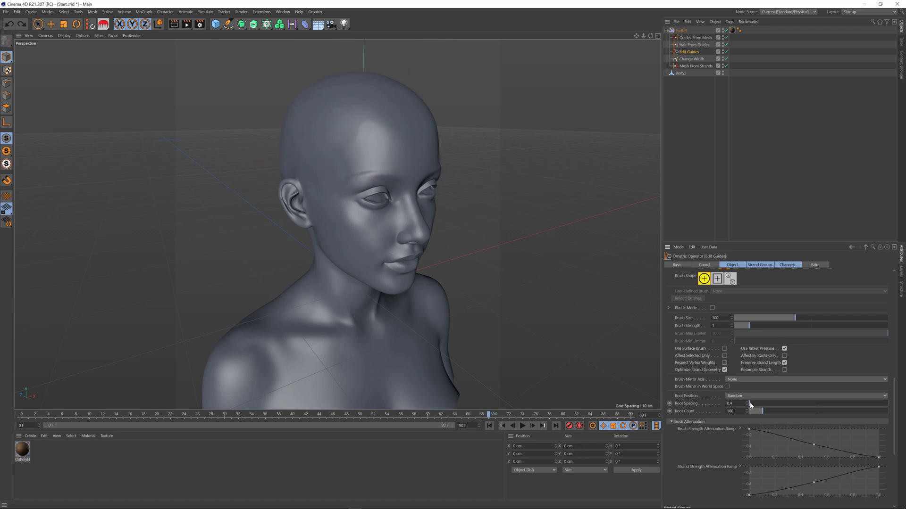
mouse_move(369, 146)
left_mouse_down()
mouse_move(341, 135)
mouse_move(333, 153)
left_mouse_up()
key("ctrl+z")
Set the Create brush root spacing to 0.2 and plant strands over the forehead hairline, the side and the back of the head
mouse_move(354, 126)
left_mouse_down()
mouse_move(319, 167)
mouse_move(332, 138)
mouse_move(360, 124)
mouse_move(341, 110)
mouse_move(329, 118)
mouse_move(323, 163)
left_mouse_up()
middle_click_drag(344, 170, 382, 194, "alt")
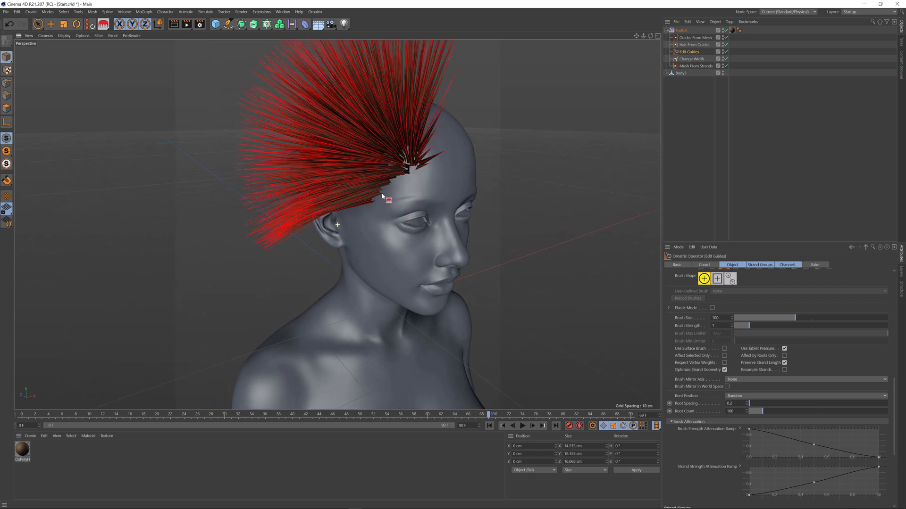
left_click_drag(360, 170, 437, 174, "alt")
middle_click_drag(231, 222, 337, 225, "alt")
left_click_drag(337, 225, 416, 194, "alt")
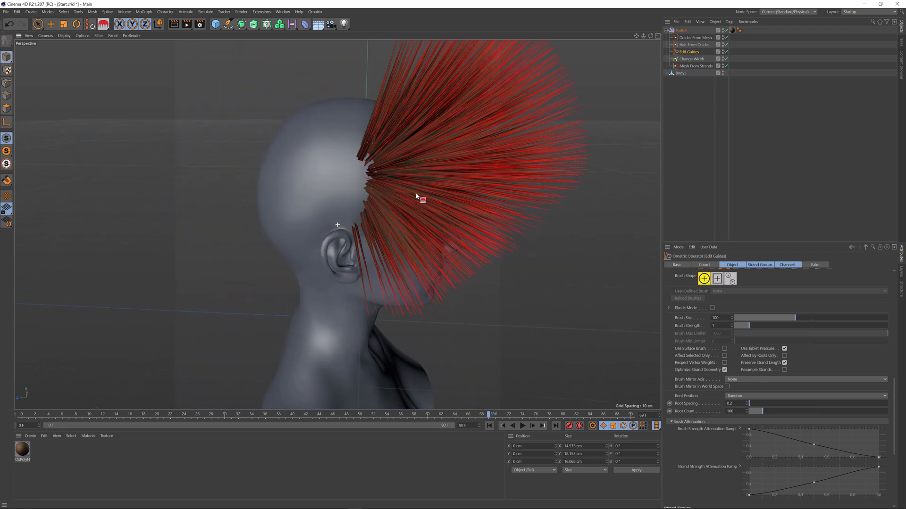
mouse_move(356, 187)
left_mouse_down()
mouse_move(307, 207)
mouse_move(356, 208)
mouse_move(362, 166)
mouse_move(327, 150)
mouse_move(292, 210)
mouse_move(293, 248)
mouse_move(313, 217)
mouse_move(471, 234)
left_mouse_up()
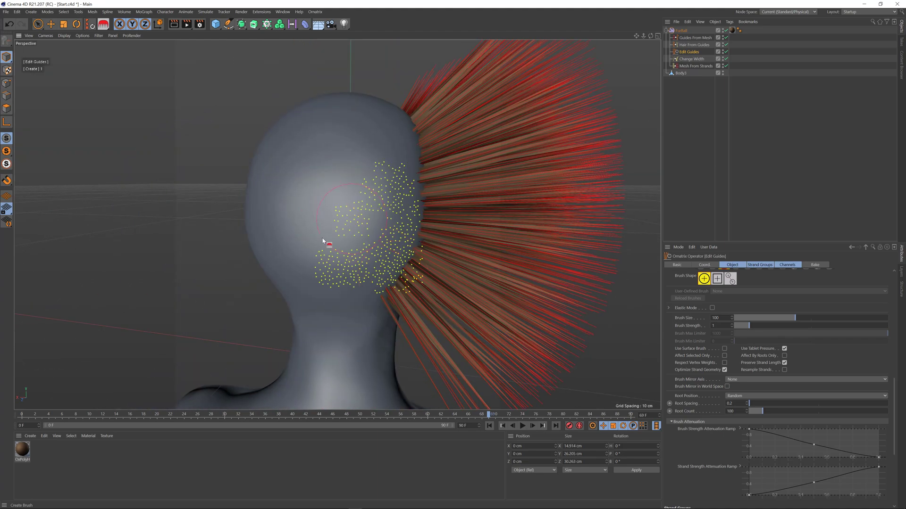
Plant strands with the Create brush across the back of the head and the side area above the ear
left_click_drag(395, 146, 431, 246, "alt")
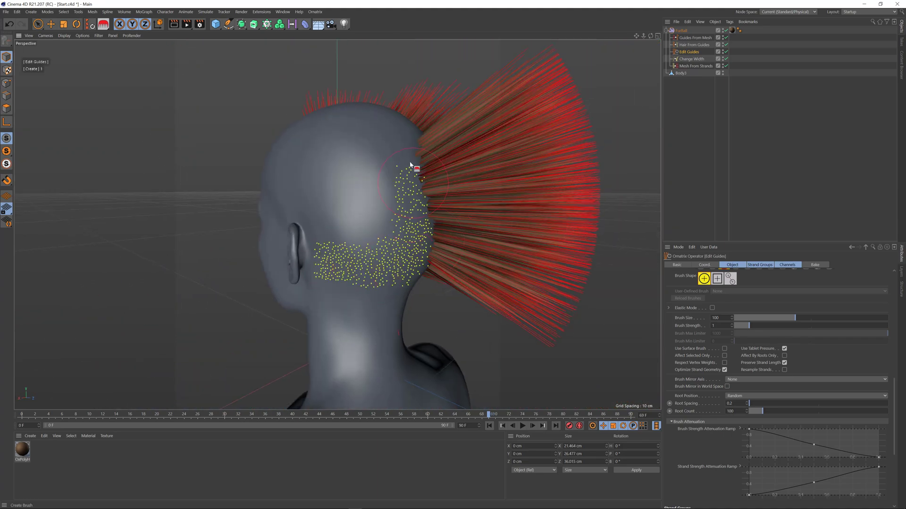
mouse_move(394, 177)
left_mouse_down()
mouse_move(370, 208)
mouse_move(410, 256)
mouse_move(348, 238)
mouse_move(401, 208)
mouse_move(423, 223)
left_mouse_up()
mouse_move(310, 182)
left_mouse_down()
mouse_move(308, 215)
mouse_move(344, 170)
mouse_move(354, 132)
mouse_move(350, 147)
mouse_move(304, 160)
left_mouse_up()
mouse_move(288, 209)
left_mouse_down()
mouse_move(290, 218)
mouse_move(272, 194)
mouse_move(268, 140)
mouse_move(297, 128)
left_mouse_up()
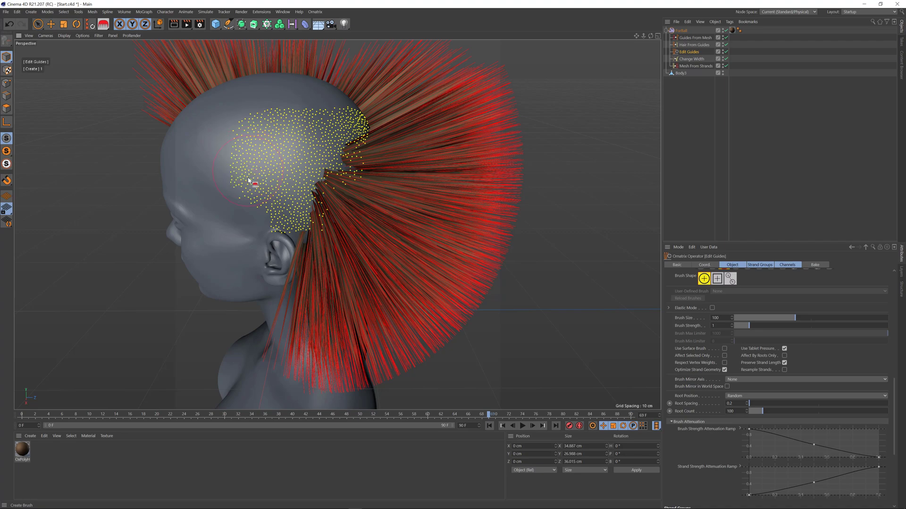
Fill the remaining bare areas on the top and crown of the head with Create brush strands
left_click_drag(249, 179, 368, 247, "alt")
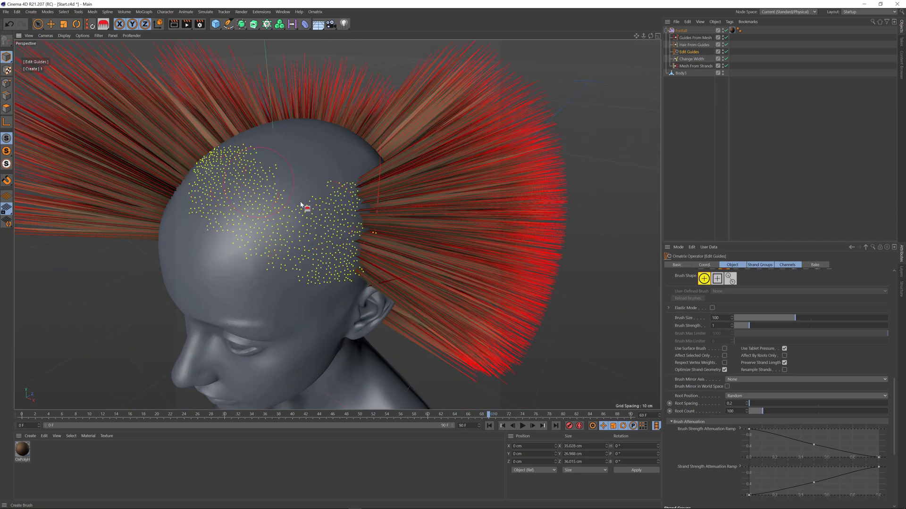
left_click_drag(289, 210, 305, 202, "alt")
scroll(231, 174, "down", 6)
mouse_move(231, 160)
left_mouse_down()
mouse_move(238, 150)
mouse_move(252, 156)
left_mouse_up()
left_click_drag(275, 210, 307, 181, "alt")
mouse_move(312, 181)
left_mouse_down()
mouse_move(351, 188)
mouse_move(344, 164)
mouse_move(370, 184)
mouse_move(330, 183)
left_mouse_up()
mouse_move(391, 226)
left_mouse_down("alt")
mouse_move(458, 226)
mouse_move(463, 218)
mouse_move(558, 242)
mouse_move(364, 216)
mouse_move(346, 186)
mouse_move(342, 201)
left_mouse_up("alt")
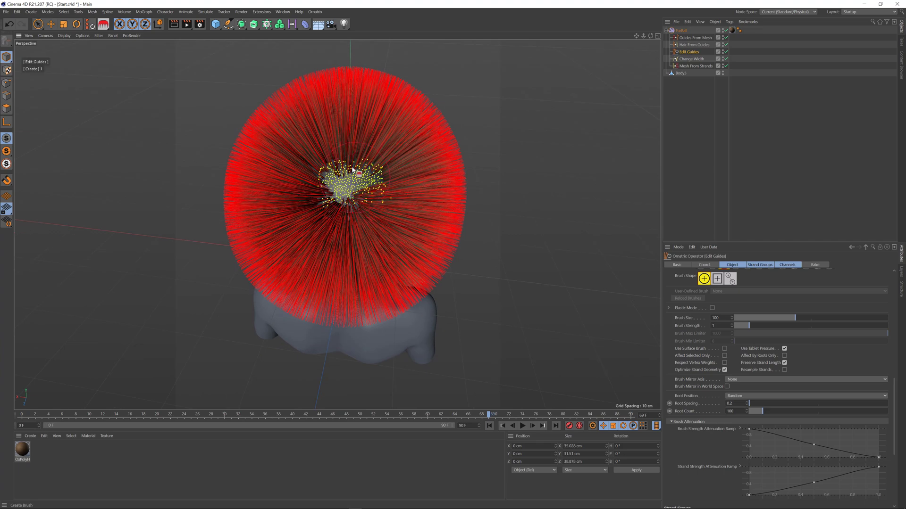
mouse_move(352, 168)
left_mouse_down()
mouse_move(365, 182)
mouse_move(305, 174)
mouse_move(401, 206)
mouse_move(434, 206)
left_mouse_up()
mouse_move(420, 236)
left_mouse_down("alt")
mouse_move(457, 204)
mouse_move(411, 233)
left_mouse_up("alt")
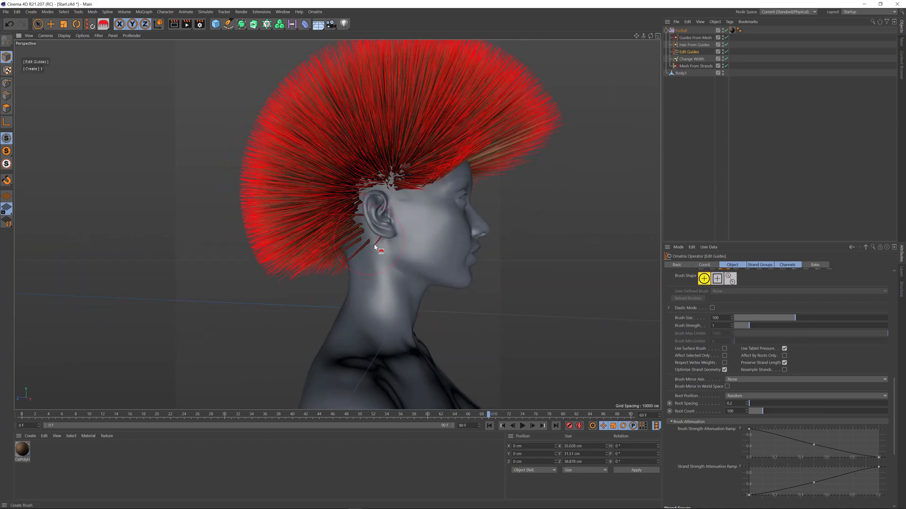
Remove the stray strands on the neck and around the ears with the Delete brush
scroll(707, 352, "up", 4)
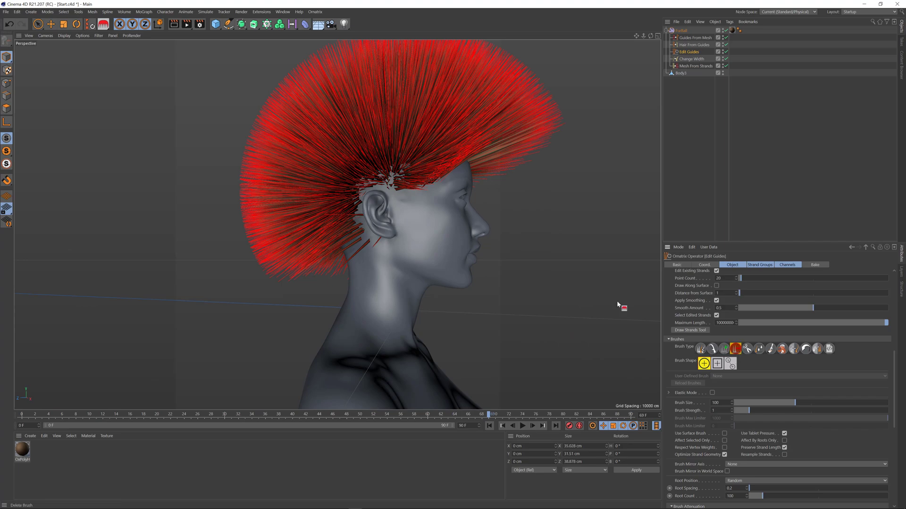
mouse_move(412, 268)
left_mouse_down("alt")
mouse_move(445, 259)
mouse_move(475, 232)
mouse_move(538, 200)
mouse_move(509, 213)
left_mouse_up("alt")
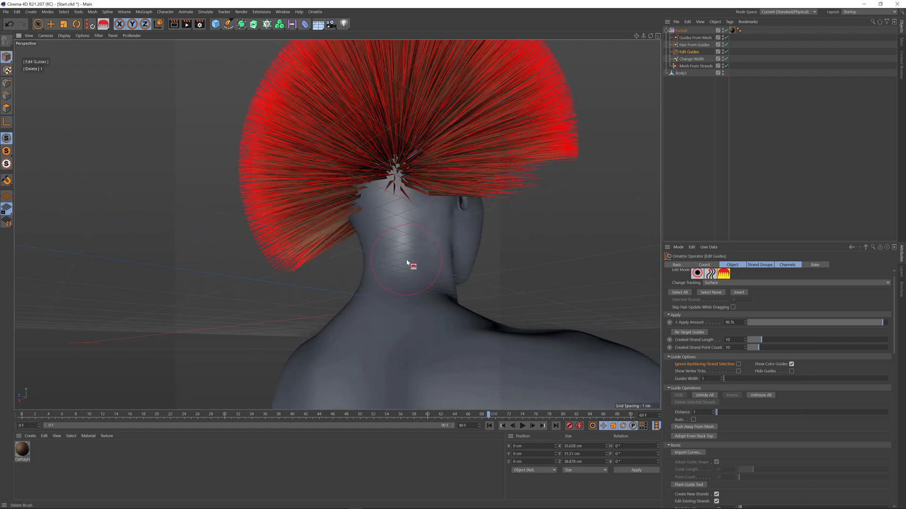
mouse_move(407, 262)
left_mouse_down("alt")
mouse_move(473, 253)
mouse_move(457, 253)
mouse_move(493, 264)
left_mouse_up("alt")
left_click_drag(408, 238, 381, 243)
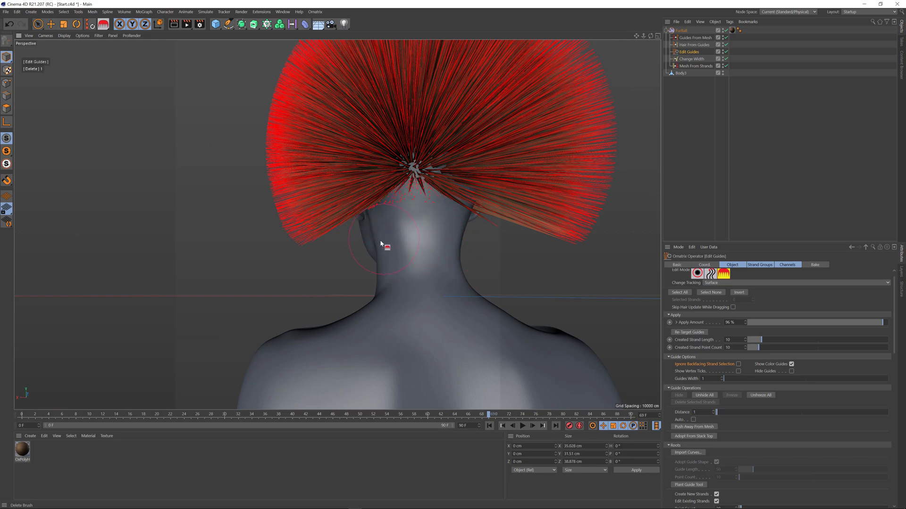
left_click_drag(449, 239, 453, 258)
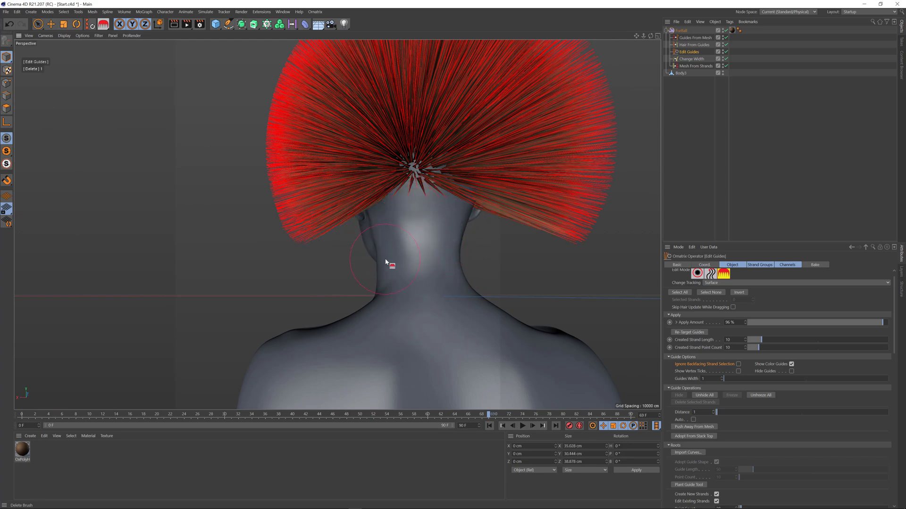
mouse_move(387, 262)
left_mouse_down("alt")
mouse_move(485, 249)
mouse_move(508, 271)
mouse_move(456, 250)
left_mouse_up("alt")
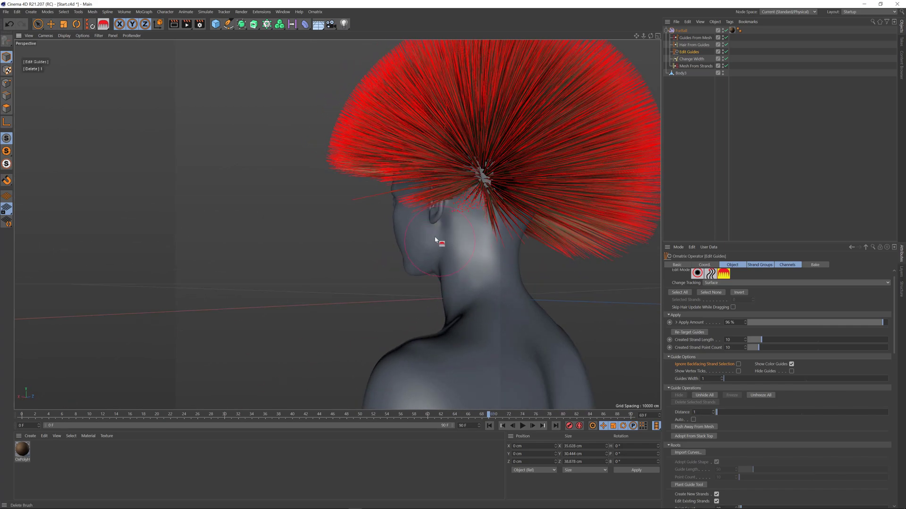
left_click_drag(404, 216, 443, 215, "alt")
Switch to the Comb brush and sweep the strands on one side of the head backward from the face
scroll(382, 240, "down", 4)
scroll(826, 340, "down", 10)
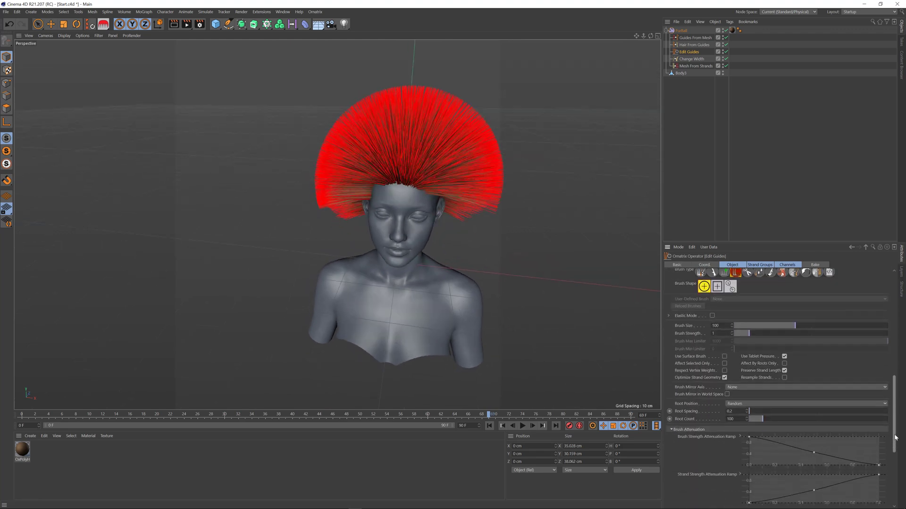
left_click(712, 325)
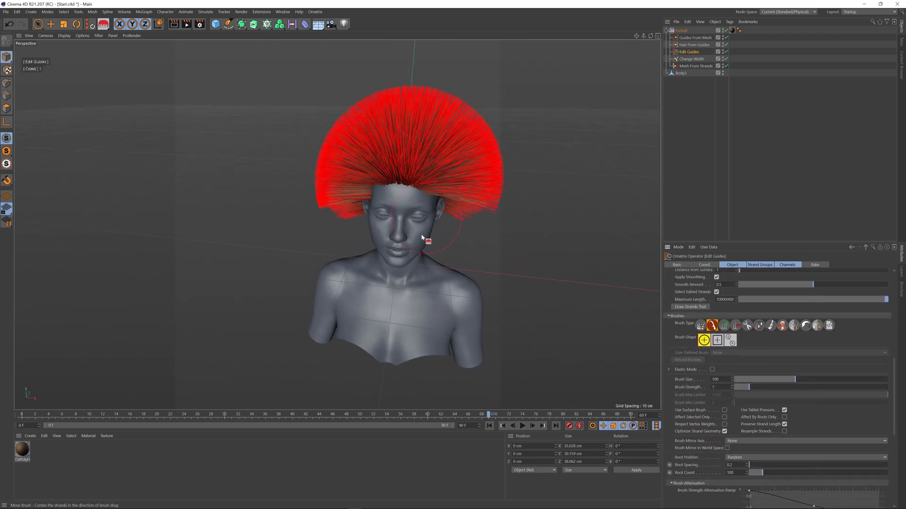
mouse_move(426, 241)
left_mouse_down("alt")
mouse_move(519, 226)
mouse_move(555, 261)
mouse_move(542, 238)
left_mouse_up("alt")
mouse_move(464, 208)
left_mouse_down()
mouse_move(392, 168)
mouse_move(358, 165)
left_mouse_up()
mouse_move(455, 196)
left_mouse_down()
mouse_move(401, 138)
mouse_move(309, 157)
left_mouse_up()
mouse_move(359, 190)
left_mouse_down()
mouse_move(277, 232)
mouse_move(282, 283)
left_mouse_up()
Comb the strands on the other side and the front of the head upward and away from the face
middle_click_drag(469, 304, 456, 308, "alt")
mouse_move(456, 310)
left_mouse_down("alt")
mouse_move(310, 343)
mouse_move(326, 359)
left_mouse_up("alt")
mouse_move(407, 311)
left_mouse_down()
mouse_move(442, 277)
mouse_move(471, 175)
left_mouse_up()
mouse_move(256, 239)
left_mouse_down()
mouse_move(319, 152)
mouse_move(431, 200)
mouse_move(491, 196)
left_mouse_up()
mouse_move(360, 139)
left_mouse_down()
mouse_move(275, 113)
mouse_move(283, 222)
left_mouse_up()
left_click_drag(443, 277, 255, 273, "alt")
left_click_drag(376, 127, 439, 160)
mouse_move(405, 241)
left_mouse_down("alt")
mouse_move(591, 237)
mouse_move(336, 291)
left_mouse_up("alt")
middle_click_drag(335, 291, 448, 316, "alt")
right_click_drag(448, 316, 482, 320, "alt")
left_click(685, 31)
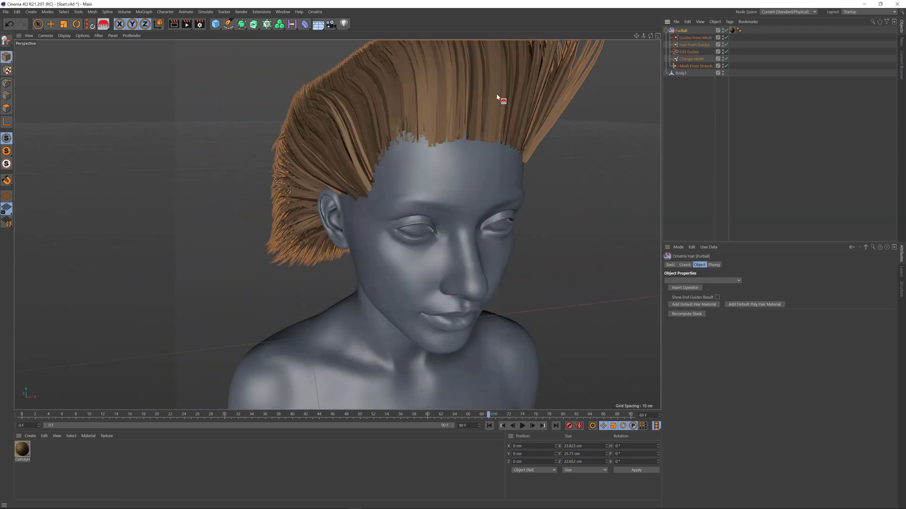
left_click(316, 12)
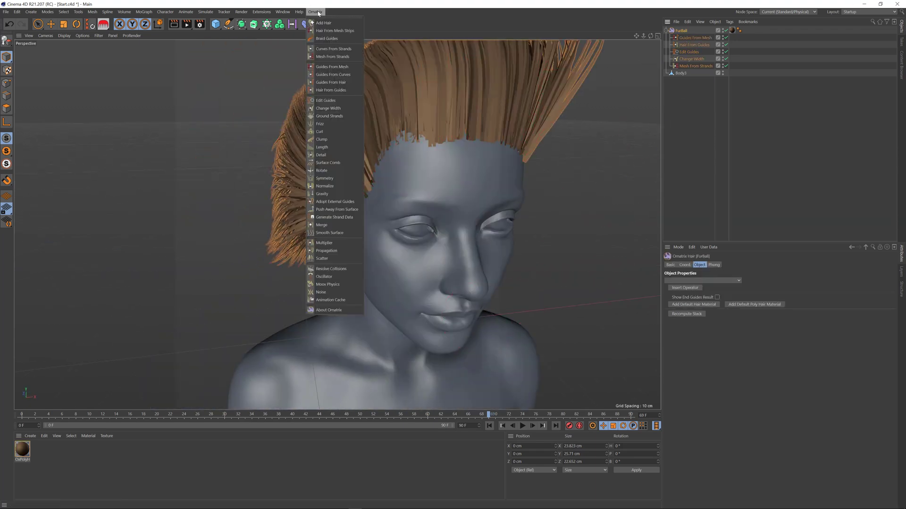
left_click(324, 22)
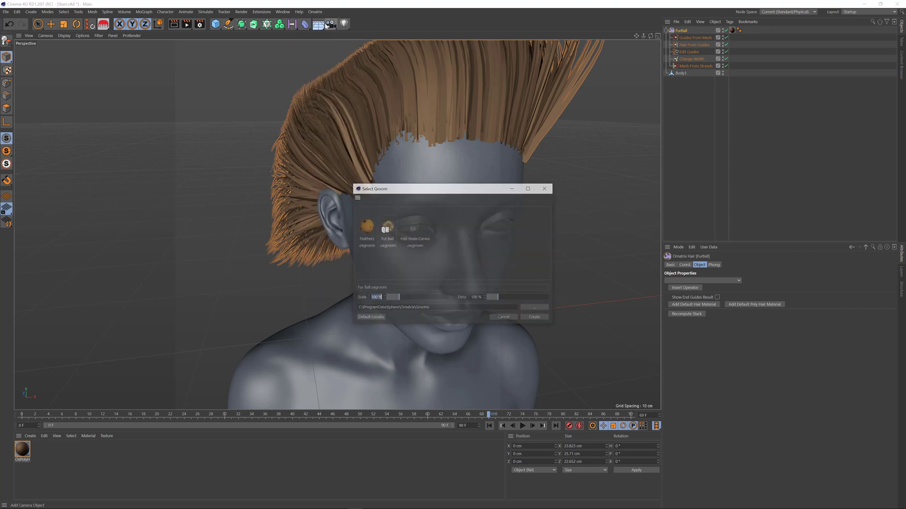
left_click(508, 319)
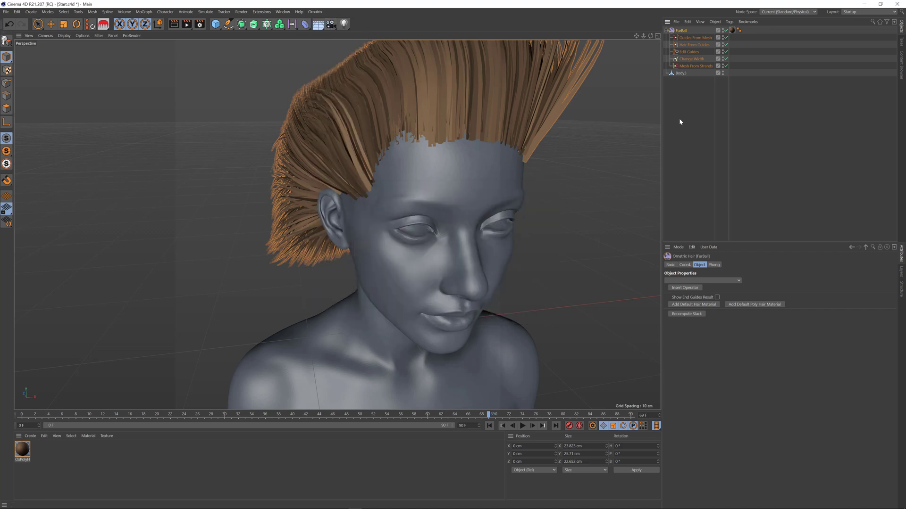
Add a second Ornatrix hair to the body mesh using the Fur Ball groom
left_click(681, 74)
left_click(316, 12)
left_click(324, 23)
double_click(389, 235)
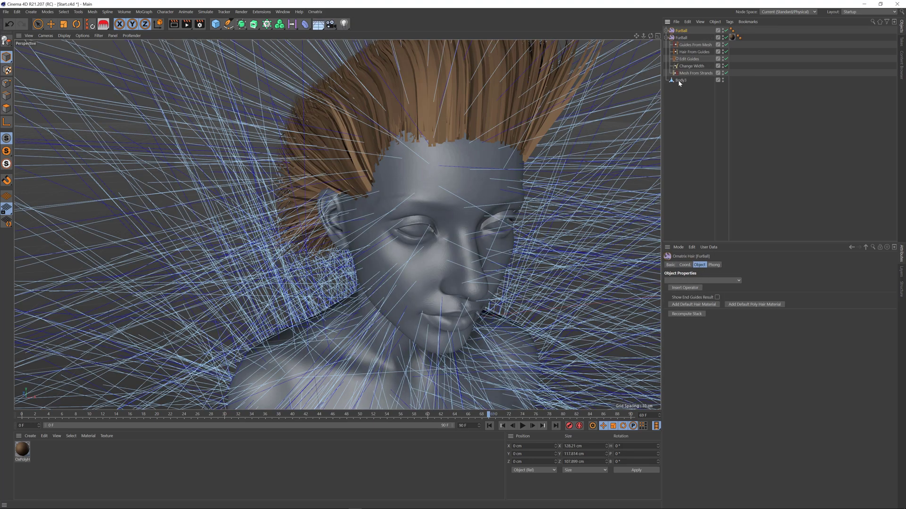
Clear the new groom's generated hairs and mesh guides, and move Edit Guides below Hair From Guides in its operator stack
left_click(694, 52)
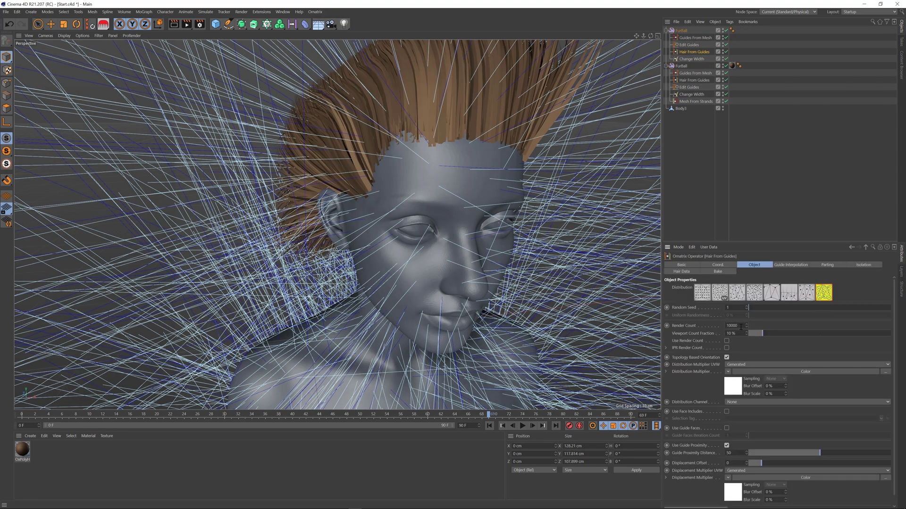
key("Return")
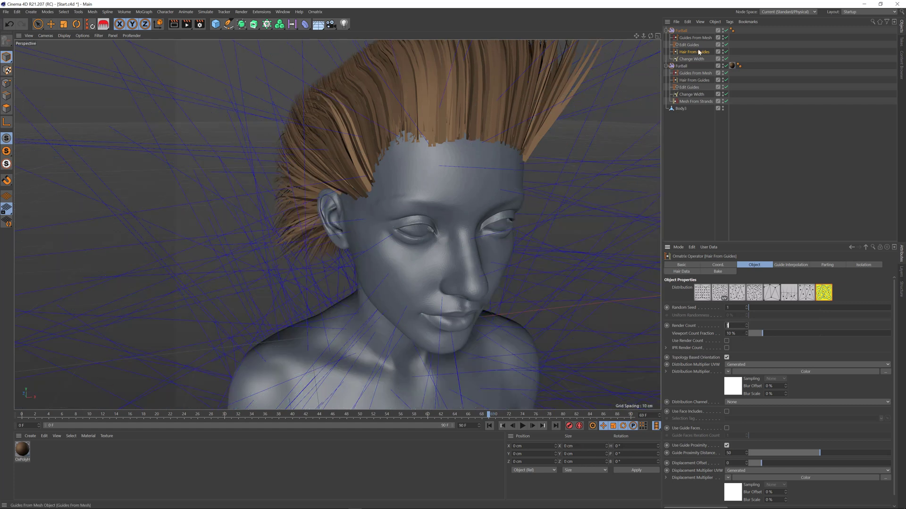
left_click(694, 38)
left_click_drag(734, 311, 722, 310)
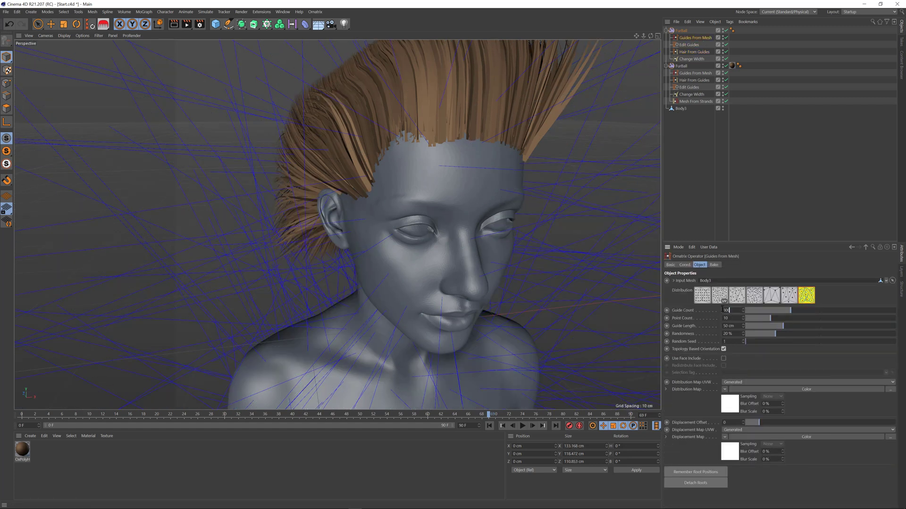
left_click(690, 46)
left_click_drag(692, 56, 692, 57)
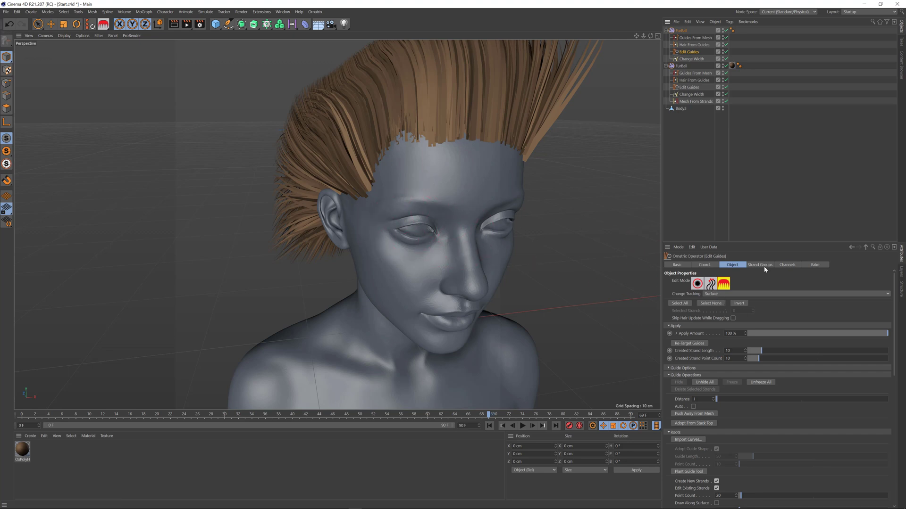
Choose the Create brush for the new groom and set its root position to Center and root spacing to 0.2
left_click_drag(895, 307, 880, 419)
left_click(724, 286)
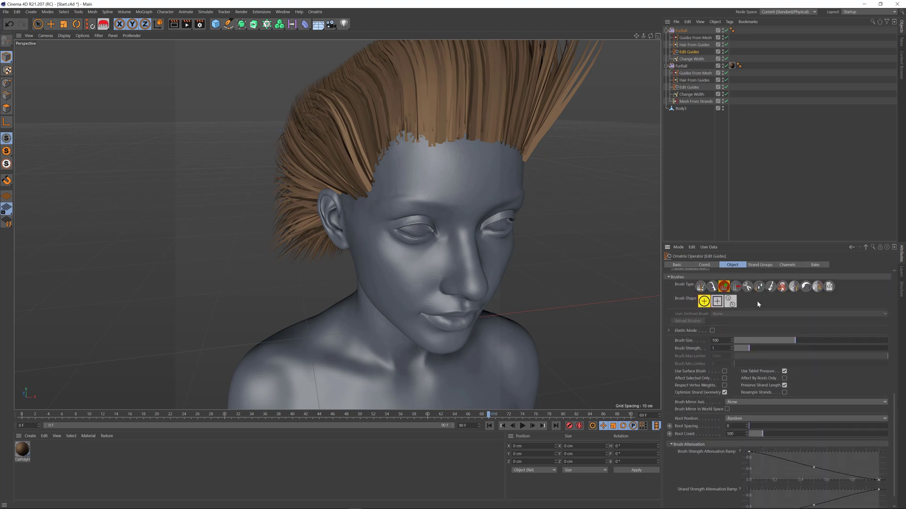
left_click(738, 419)
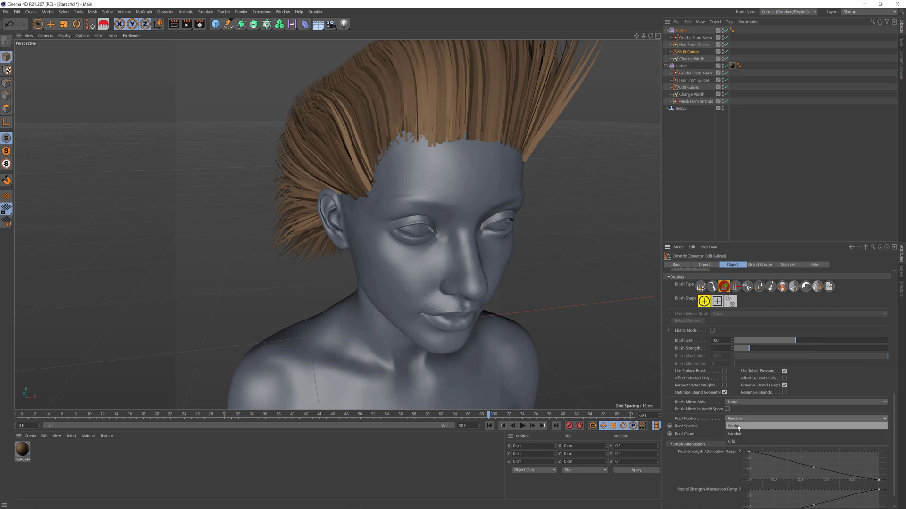
left_click(738, 427)
left_click(731, 426)
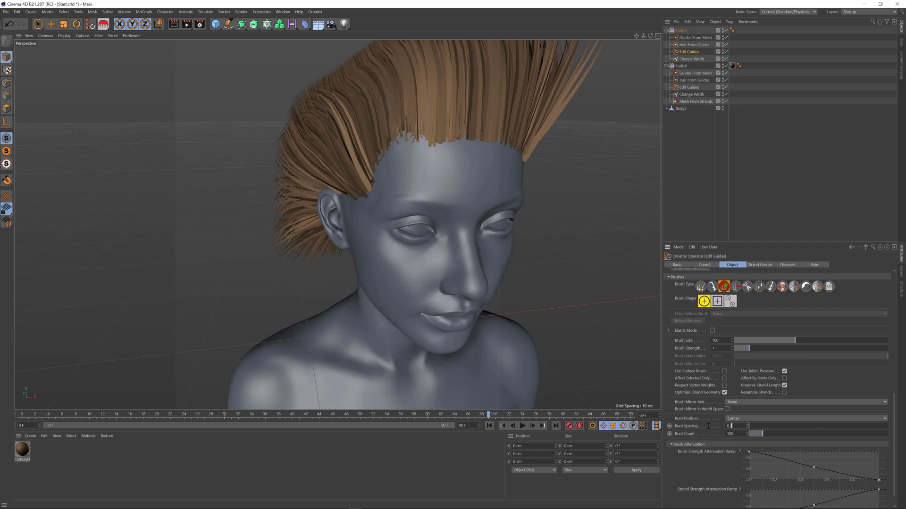
Plant a row of eyelash strands along one upper eyelid, with created strand length 1.4 and point count 4
scroll(412, 249, "up", 5)
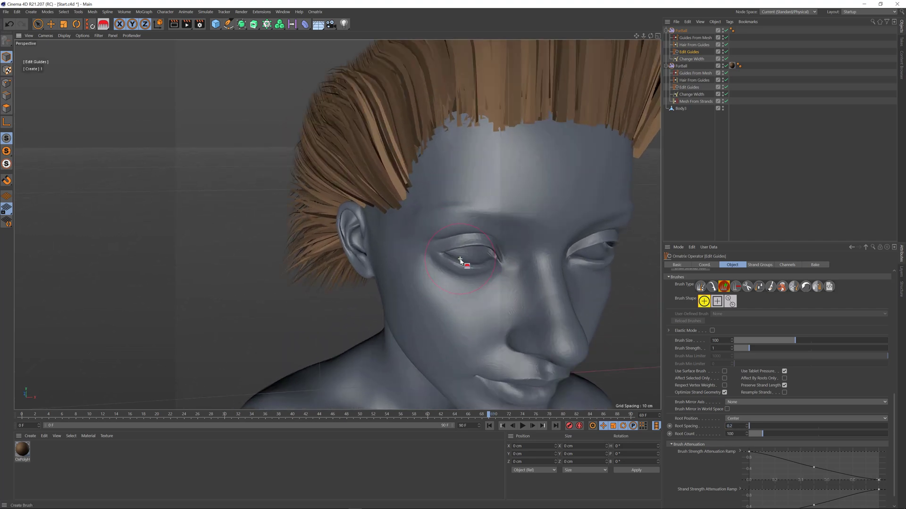
scroll(461, 260, "up", 2)
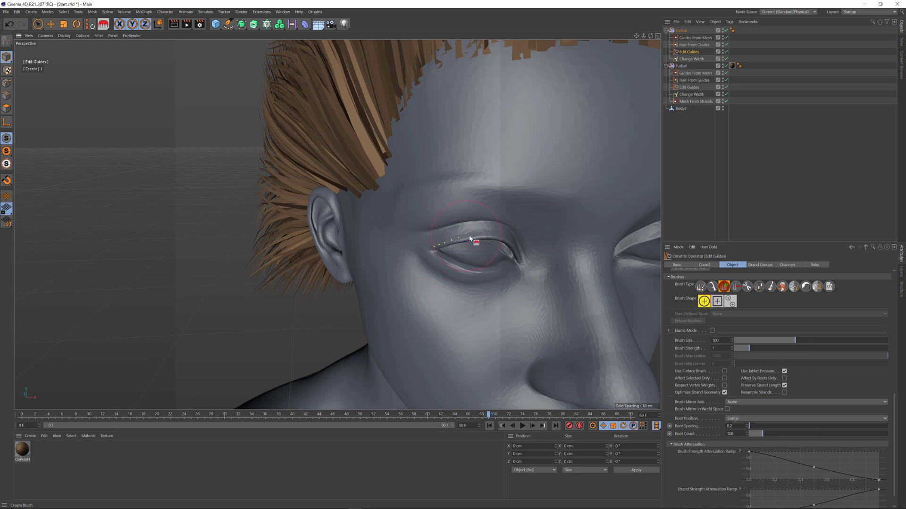
left_click_drag(490, 236, 524, 264)
scroll(502, 288, "down", 6)
scroll(503, 288, "up", 4)
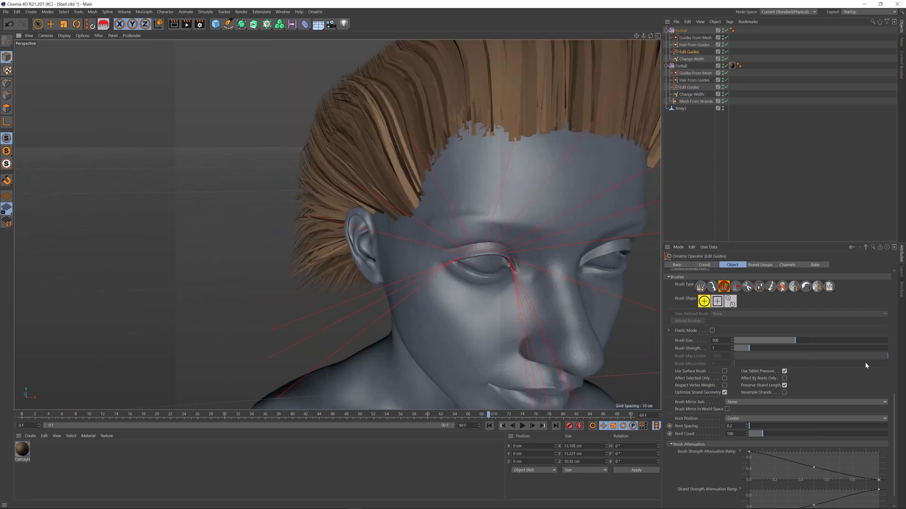
mouse_move(895, 421)
left_mouse_down()
mouse_move(905, 315)
mouse_move(895, 308)
left_mouse_up()
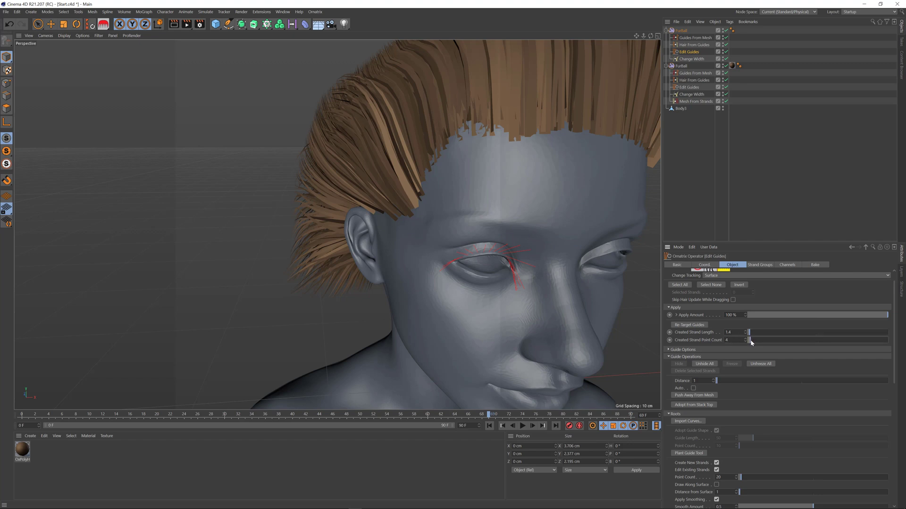
middle_click_drag(537, 319, 535, 310, "alt")
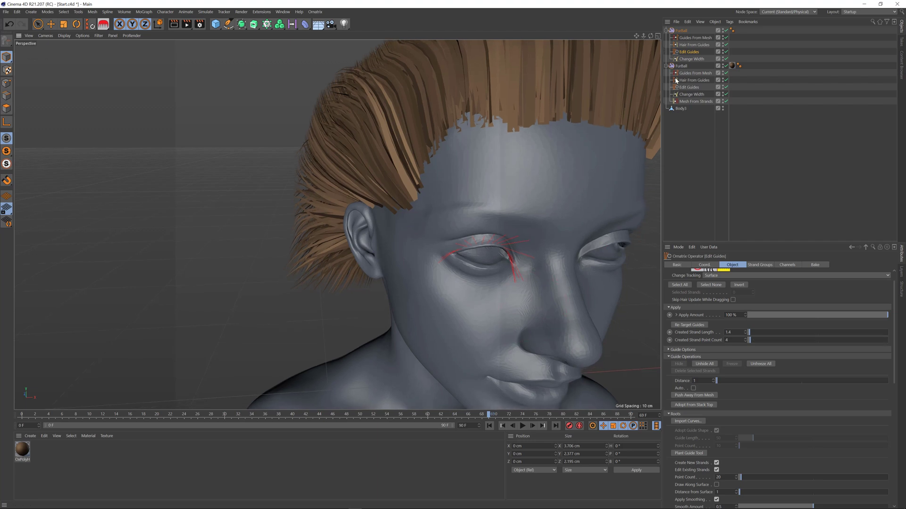
Add a Mesh From Strands operator to the eyelash groom and set its Change Width width to 0.36 cm
left_click(683, 31)
left_click(315, 12)
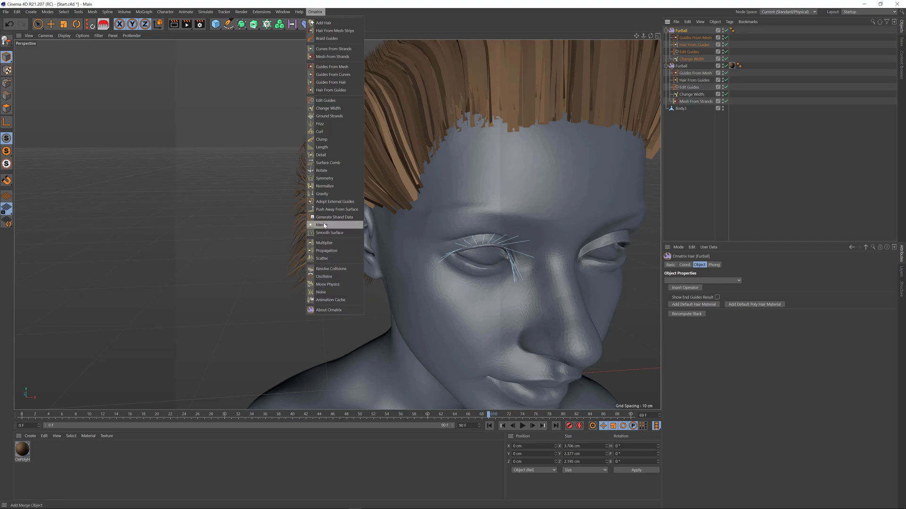
left_click(340, 57)
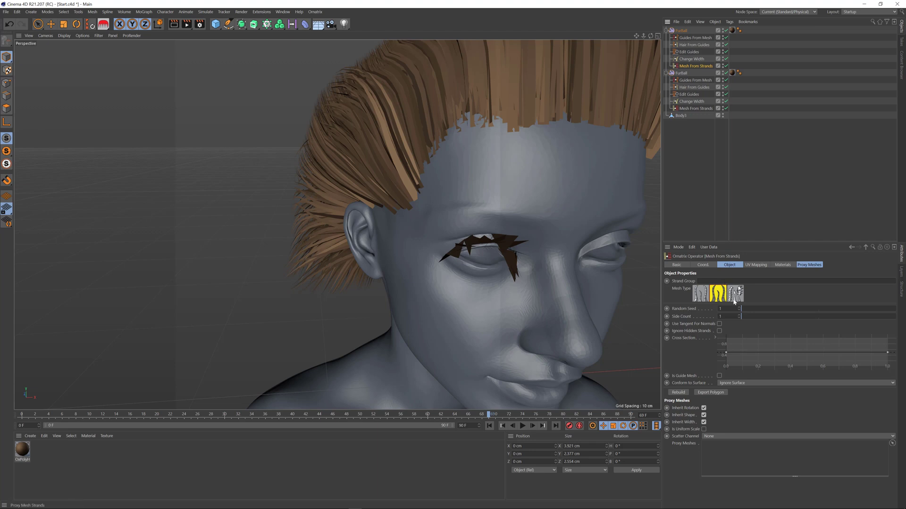
left_click(689, 60)
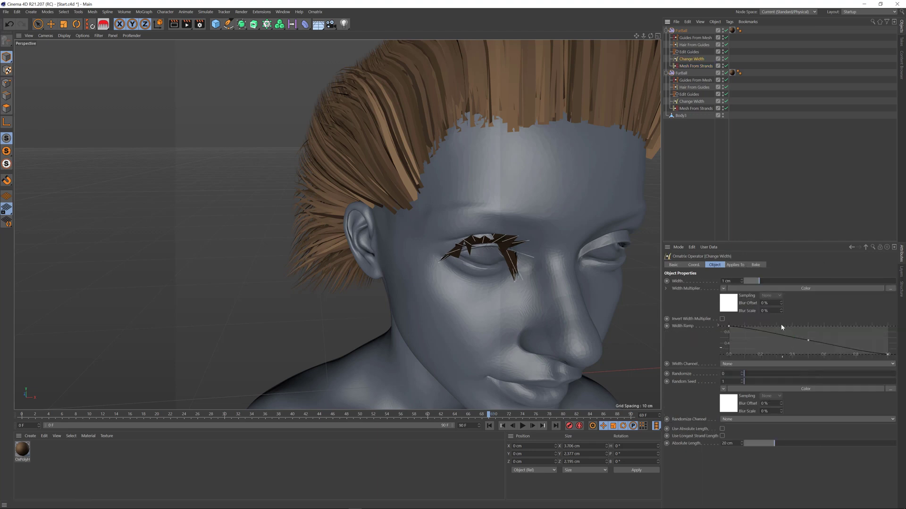
left_click_drag(755, 280, 750, 281)
left_click_drag(750, 281, 749, 280)
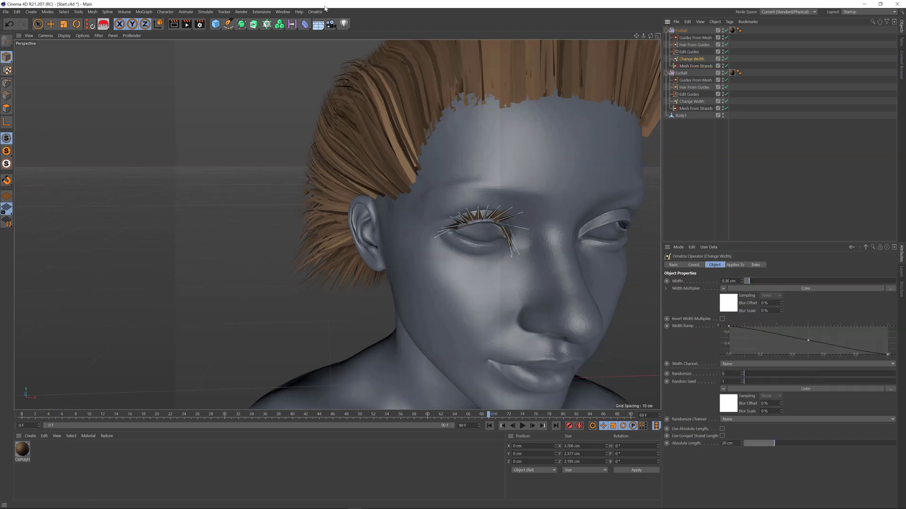
Add a Symmetry operator to the eyelash groom to mirror the lashes onto the other eye
left_click(320, 11)
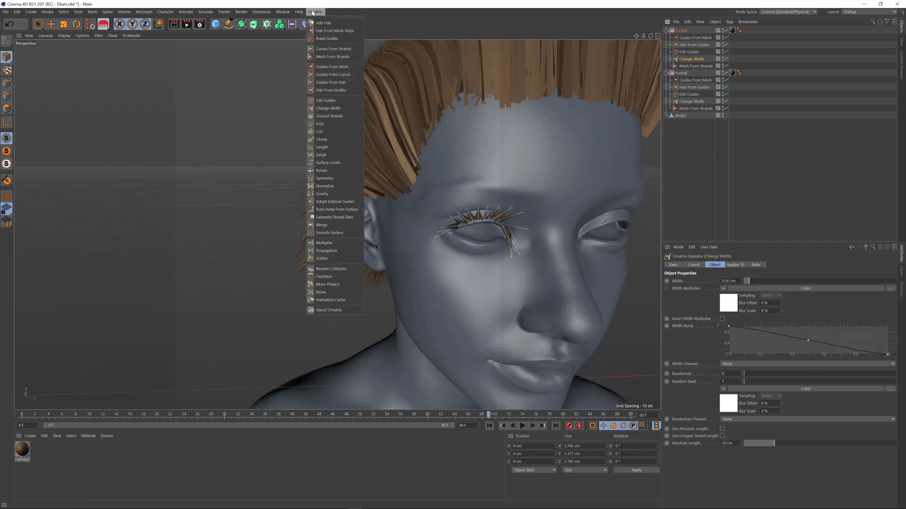
left_click(324, 178)
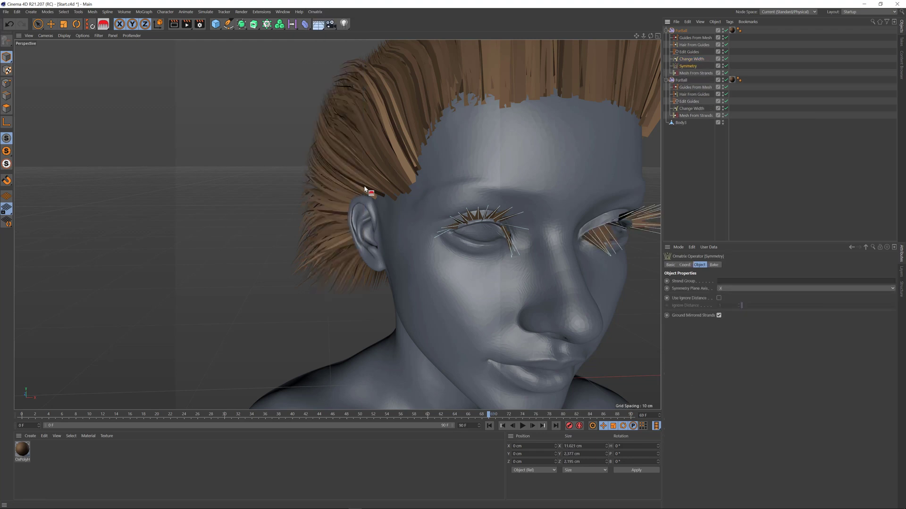
mouse_move(601, 279)
left_mouse_down("alt")
mouse_move(592, 263)
mouse_move(561, 256)
mouse_move(566, 240)
mouse_move(592, 264)
left_mouse_up("alt")
Comb the eyelash guides upward and outward from the eyelid with the Edit Guides Comb brush
left_click(697, 51)
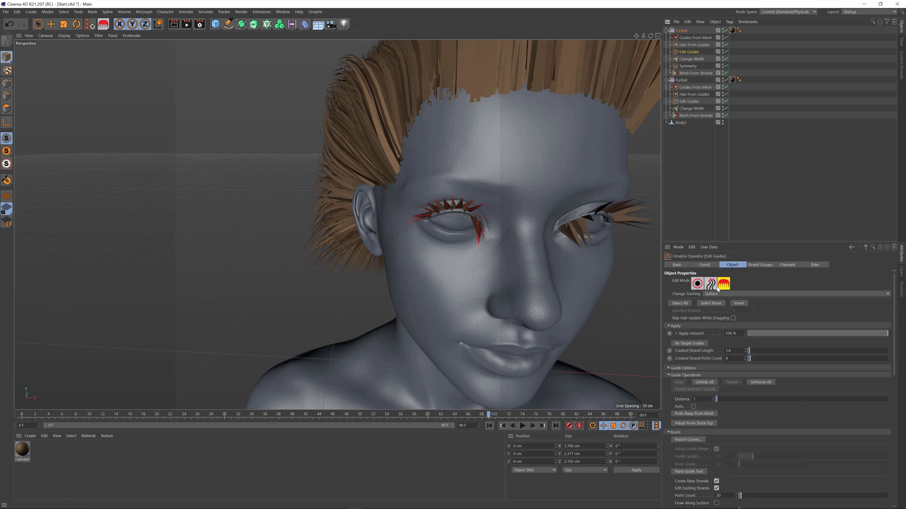
scroll(768, 370, "down", 5)
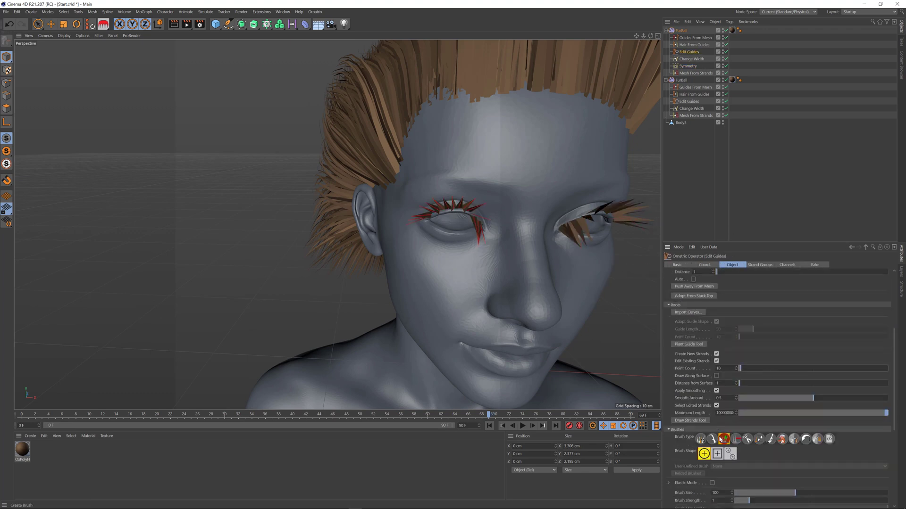
left_click(712, 439)
mouse_move(518, 290)
left_mouse_down("alt")
mouse_move(526, 228)
mouse_move(543, 246)
left_mouse_up("alt")
left_click_drag(487, 224, 495, 204)
mouse_move(495, 203)
left_mouse_down("alt")
mouse_move(487, 197)
mouse_move(426, 212)
left_mouse_up("alt")
mouse_move(443, 200)
left_mouse_down()
mouse_move(436, 184)
mouse_move(399, 195)
left_mouse_up()
mouse_move(457, 200)
left_mouse_down()
mouse_move(464, 185)
mouse_move(592, 245)
left_mouse_up()
left_click_drag(551, 208, 559, 191)
left_click_drag(570, 237, 516, 239, "alt")
scroll(491, 238, "up", 2)
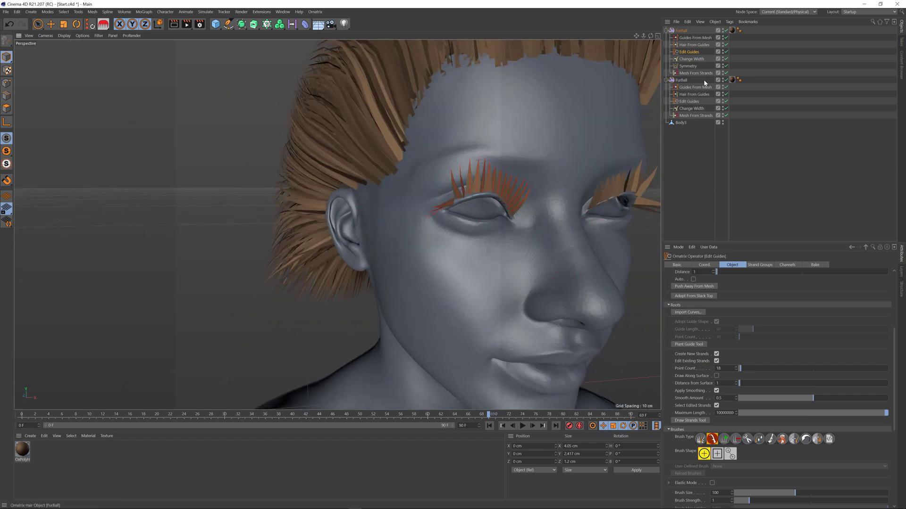